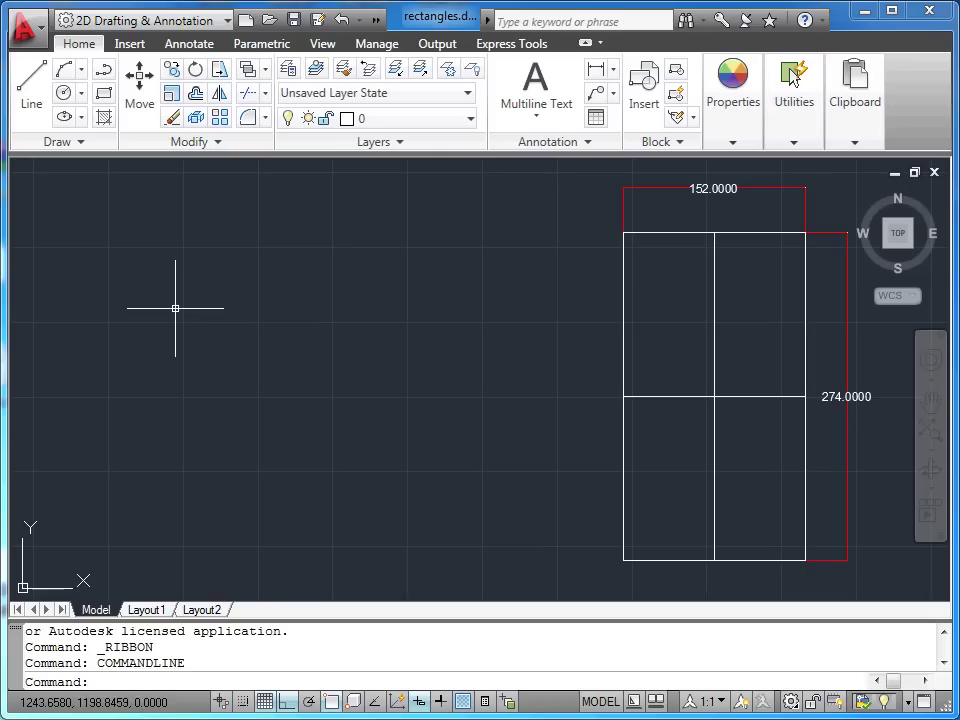
- Sketch a small freehand rectangle in the upper-left, then select and deselect it
{"action": "left_click", "coordinate": [104, 93]}
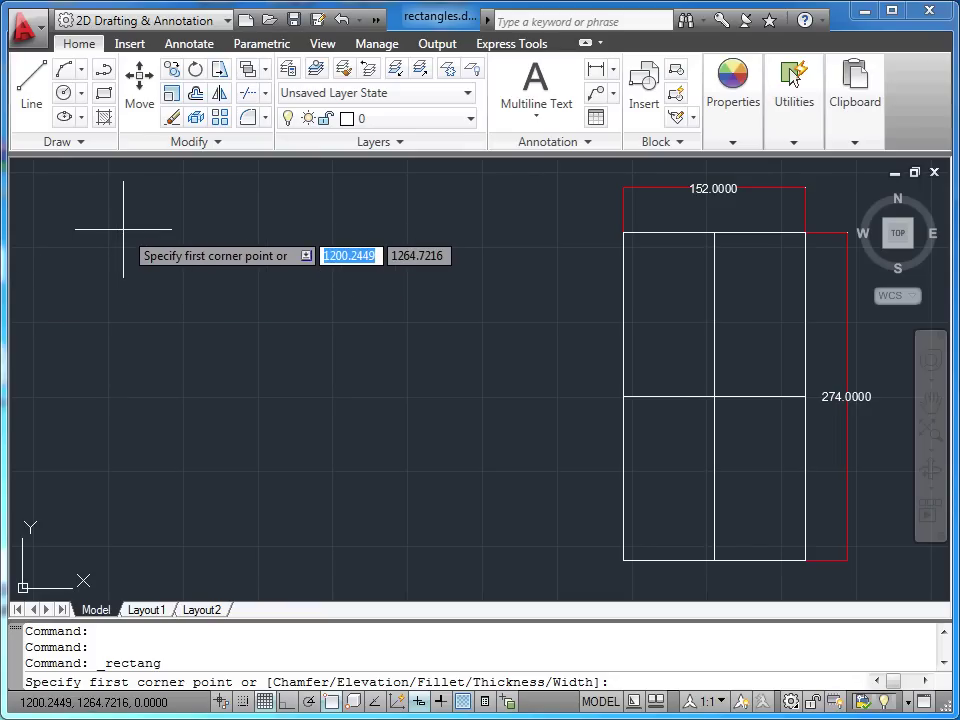
{"action": "left_click", "coordinate": [68, 267]}
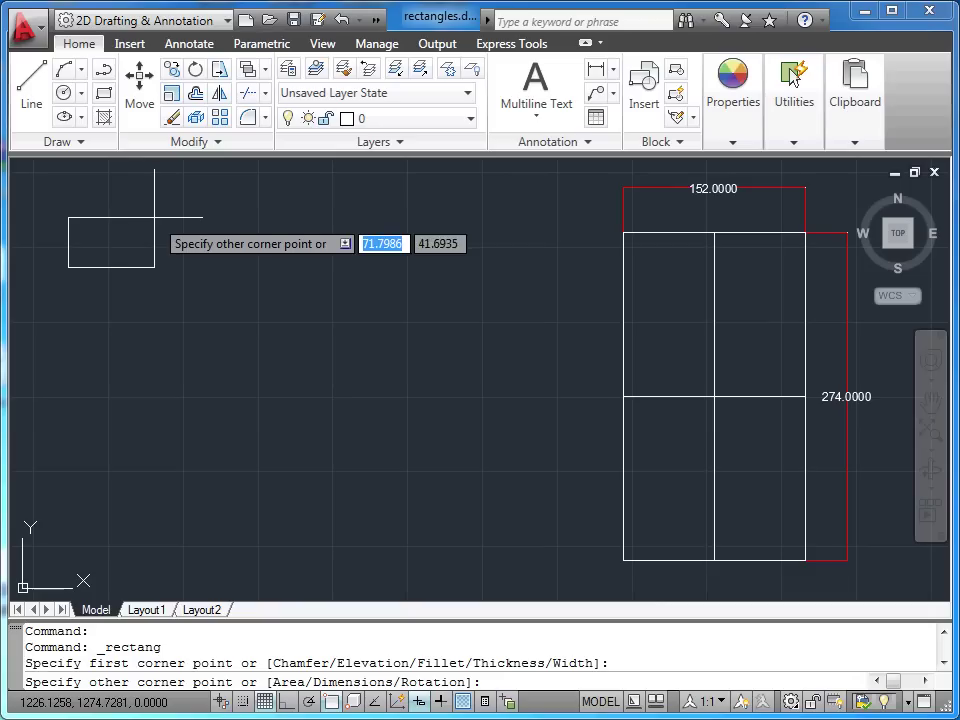
{"action": "left_click", "coordinate": [160, 207]}
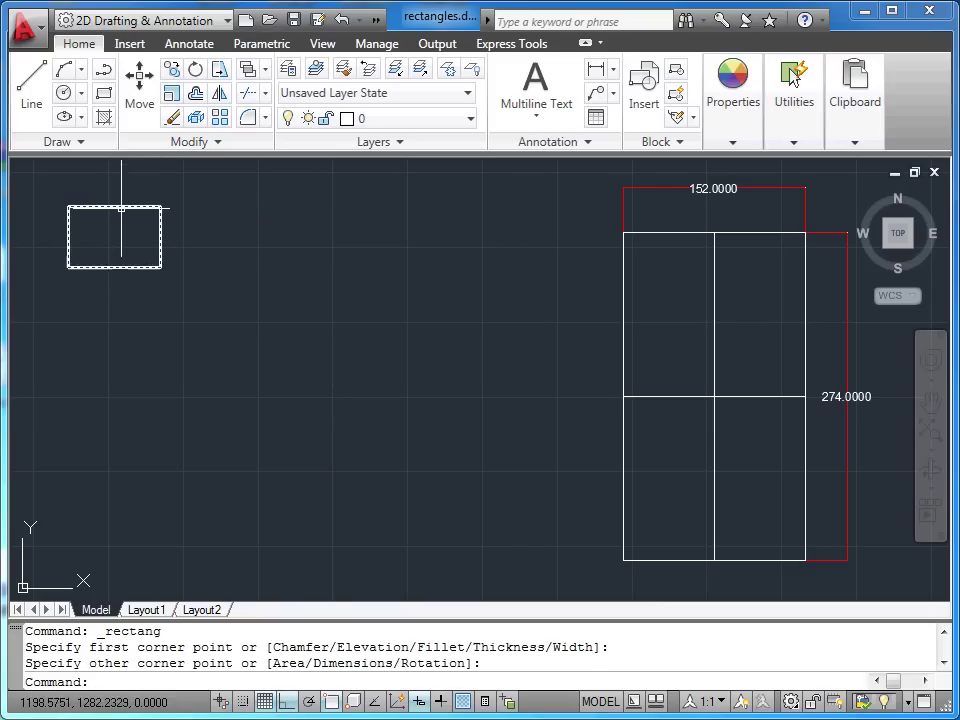
{"action": "left_click", "coordinate": [123, 206]}
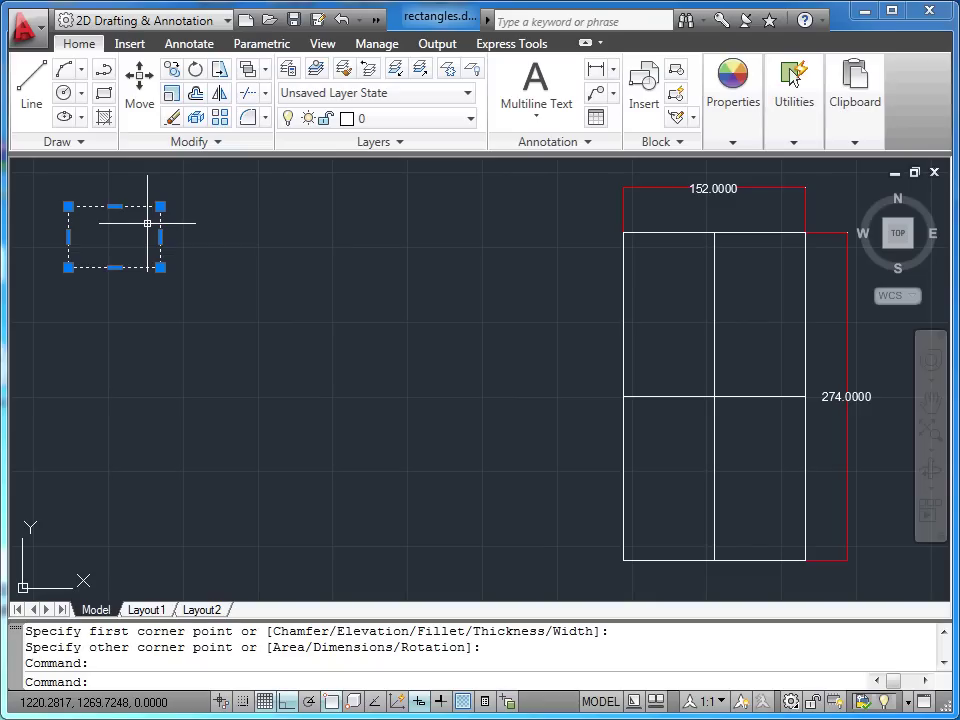
{"action": "key", "text": "Escape"}
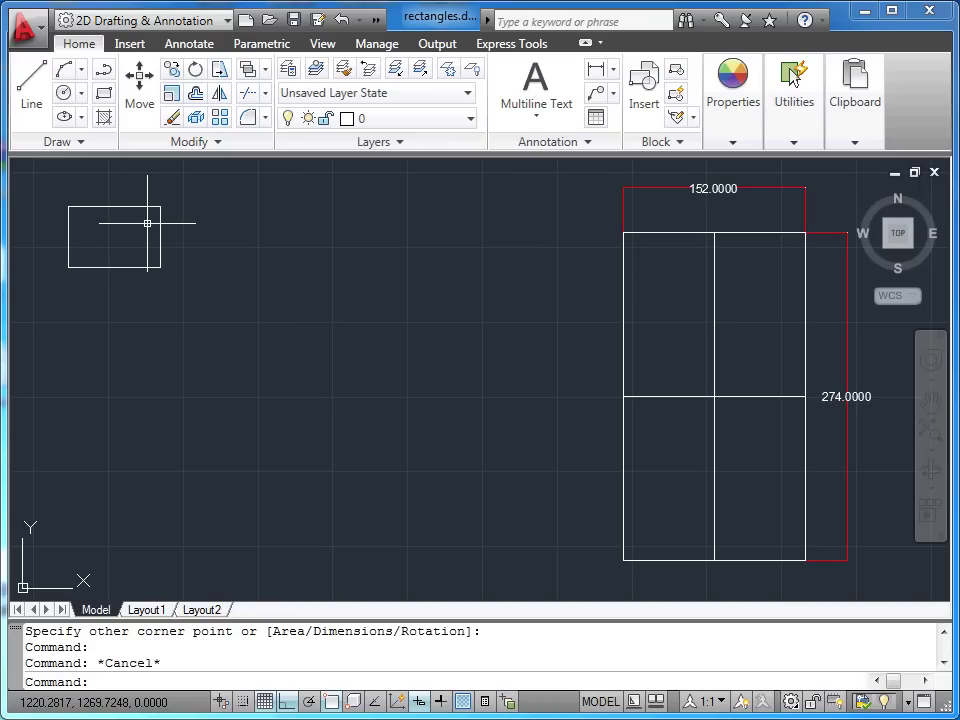
{"action": "left_click", "coordinate": [34, 40]}
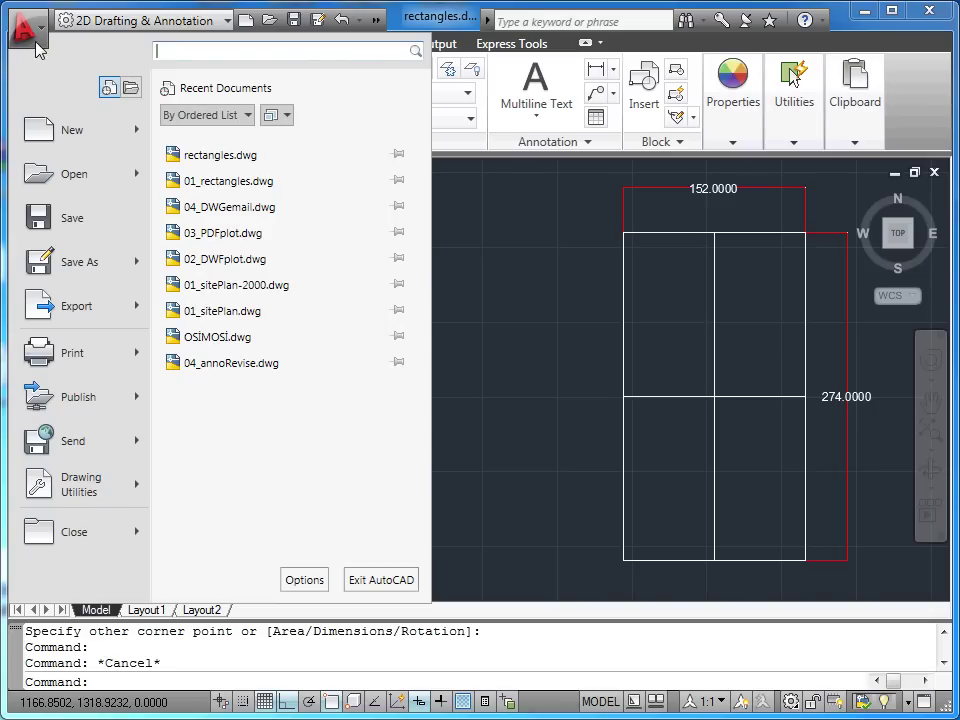
{"action": "mouse_move", "coordinate": [80, 485]}
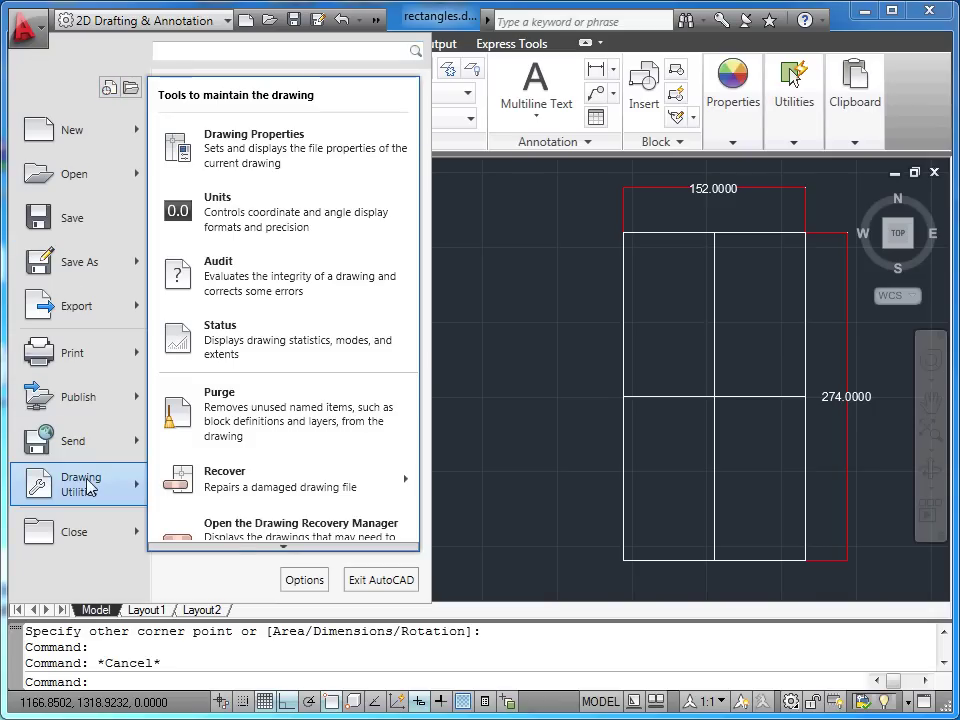
{"action": "left_click", "coordinate": [247, 222]}
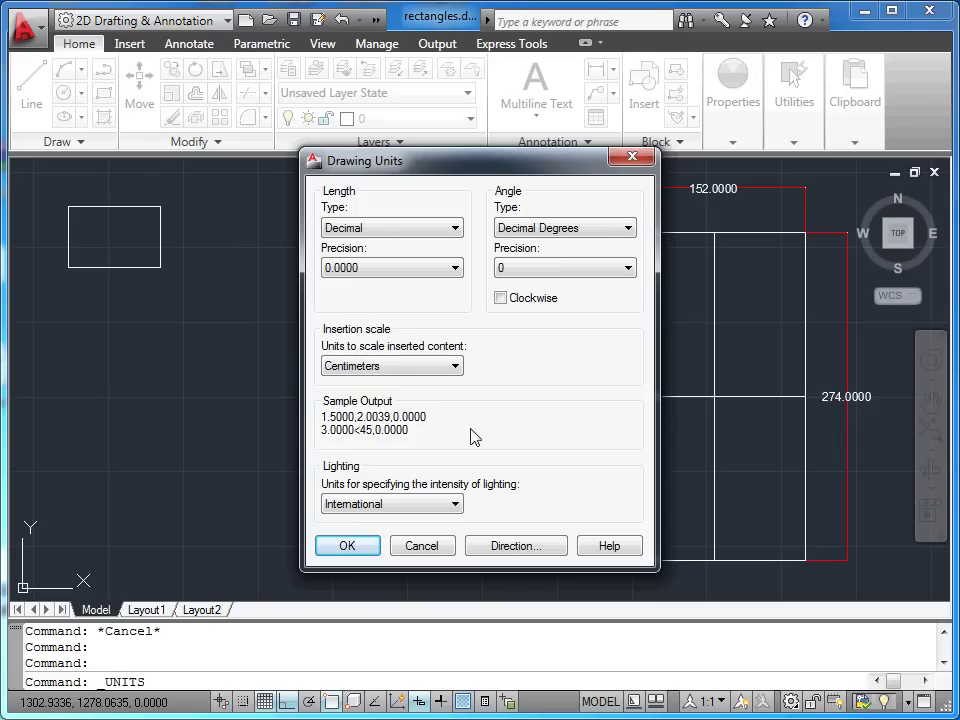
{"action": "left_click", "coordinate": [363, 543]}
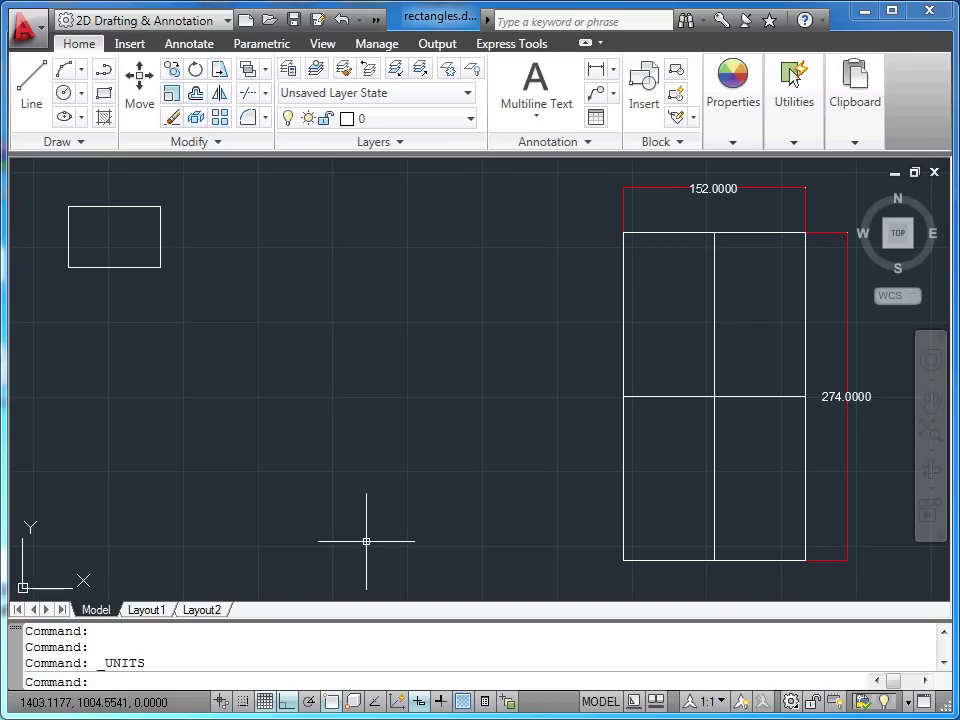
- Draw a 152 × 274 rectangle using the Dimensions option, placed left of the reference
{"action": "left_click", "coordinate": [104, 96]}
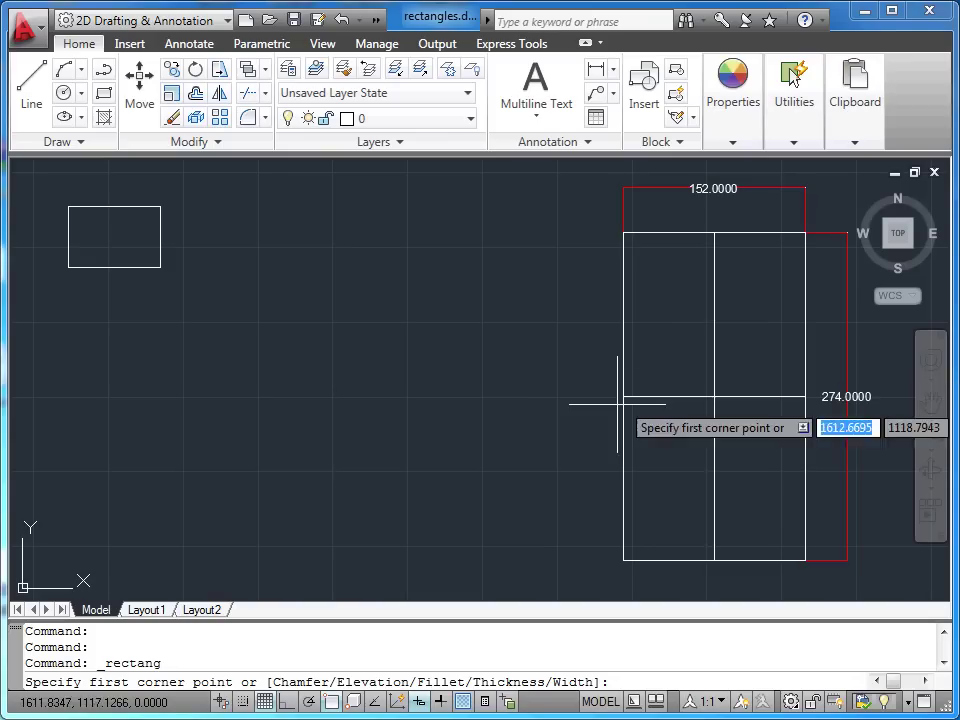
{"action": "left_click", "coordinate": [580, 560]}
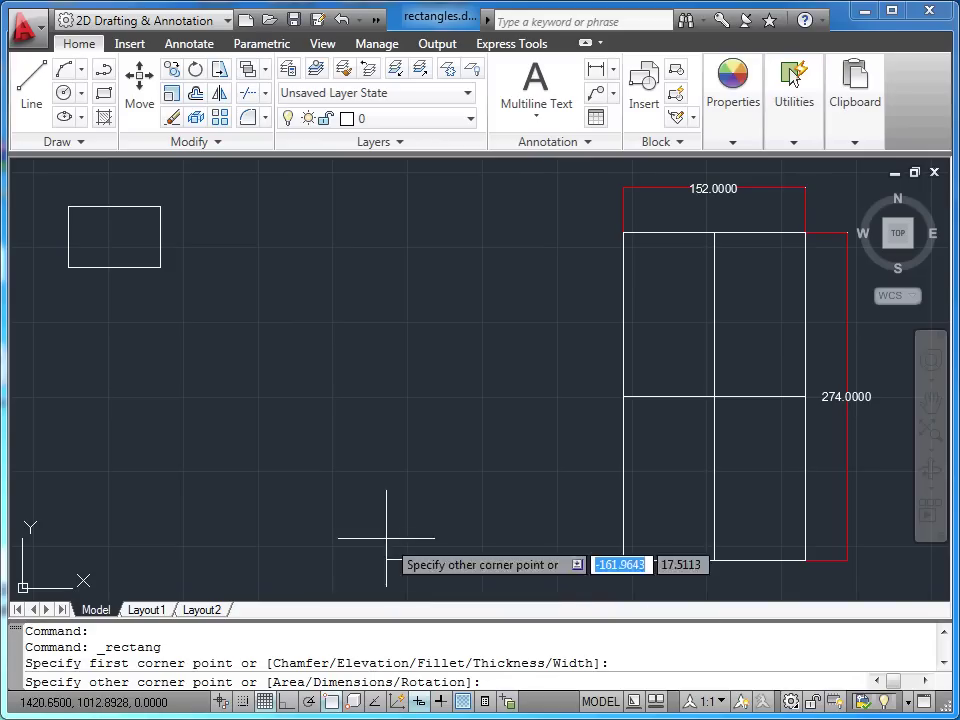
{"action": "right_click", "coordinate": [426, 293]}
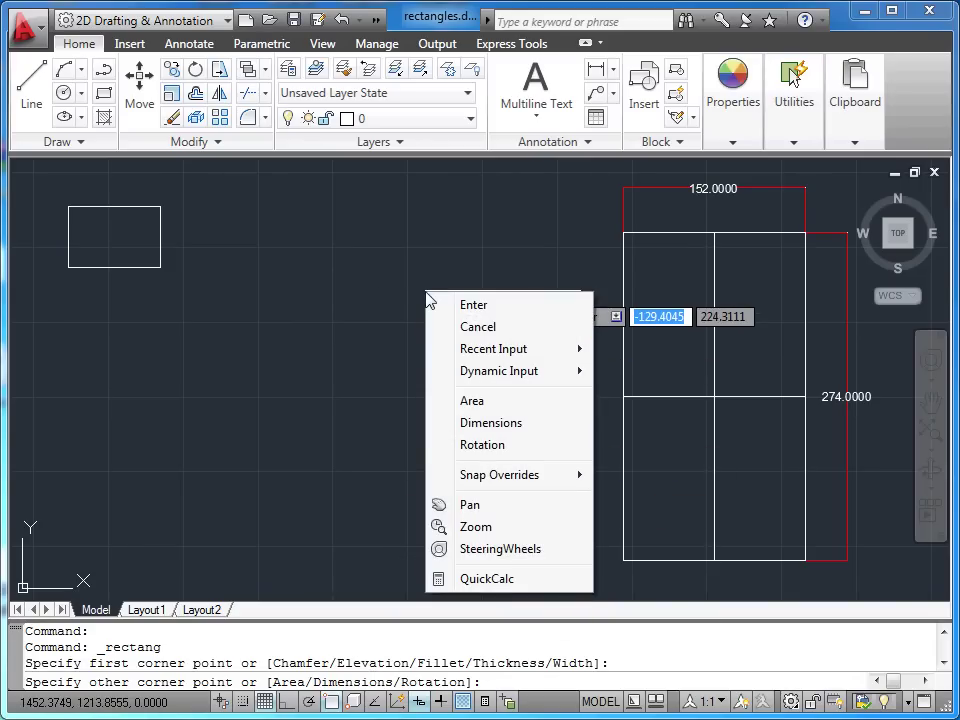
{"action": "left_click", "coordinate": [480, 423]}
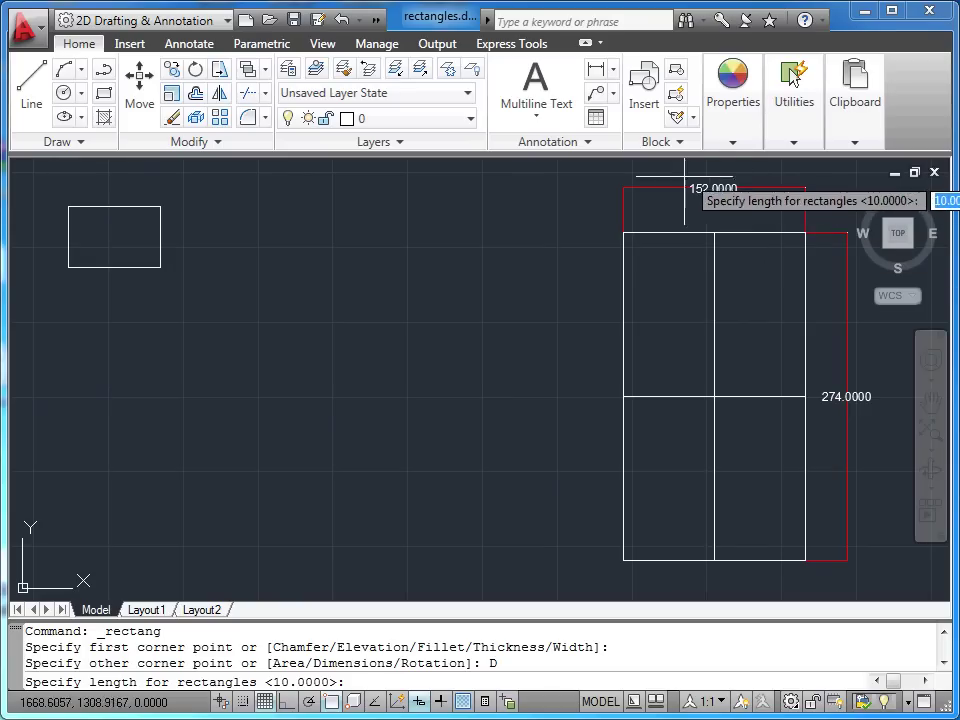
{"action": "type", "text": "152"}
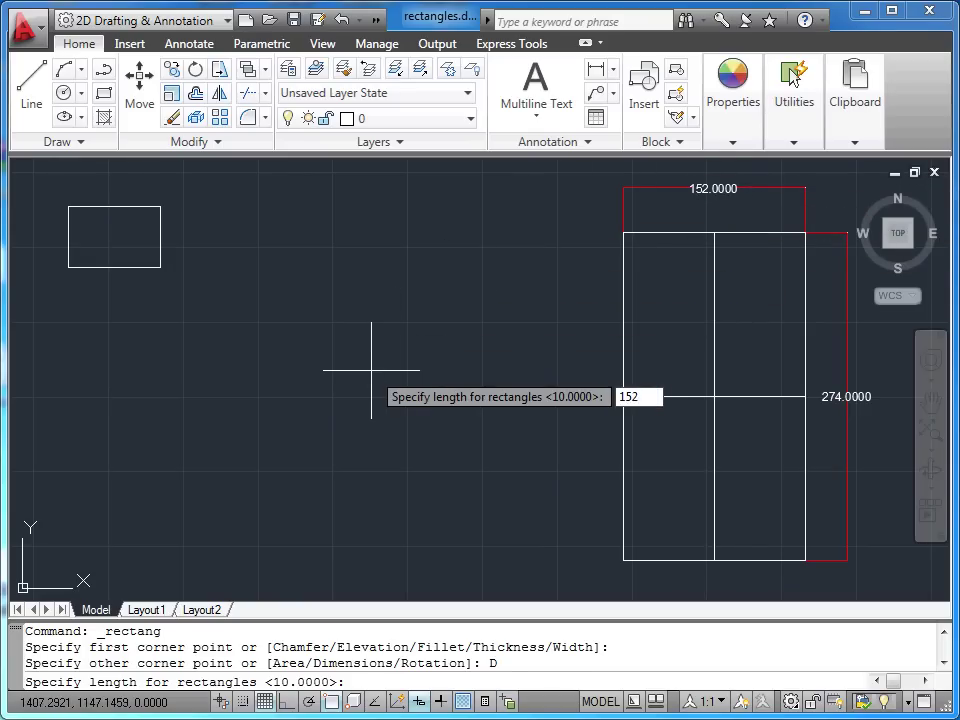
{"action": "key", "text": "Return"}
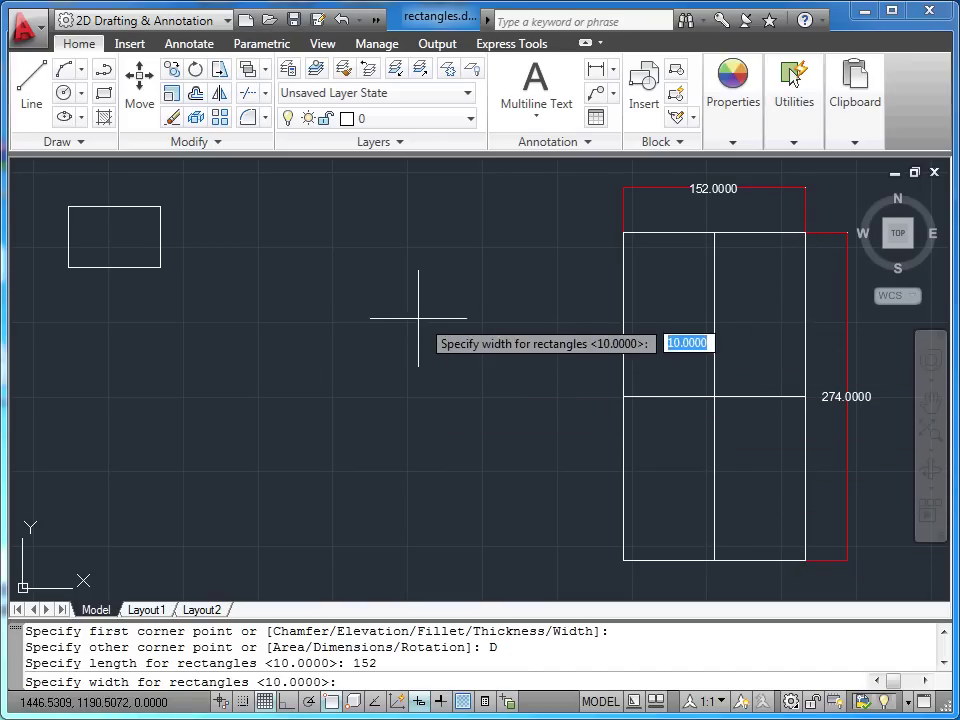
{"action": "type", "text": "274"}
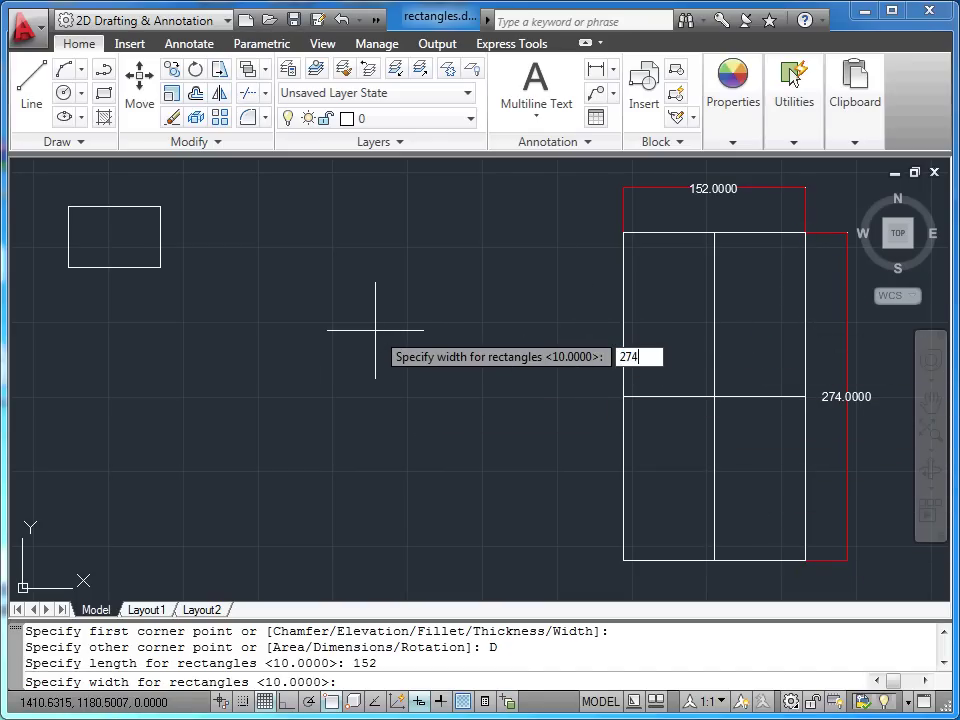
{"action": "key", "text": "Return"}
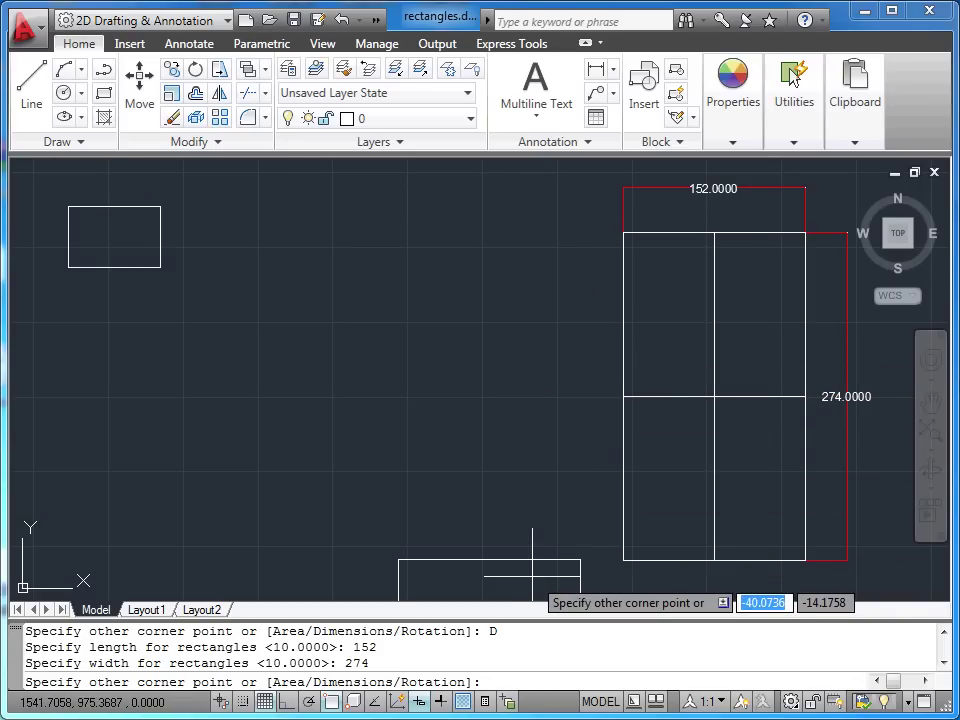
{"action": "left_click", "coordinate": [525, 391]}
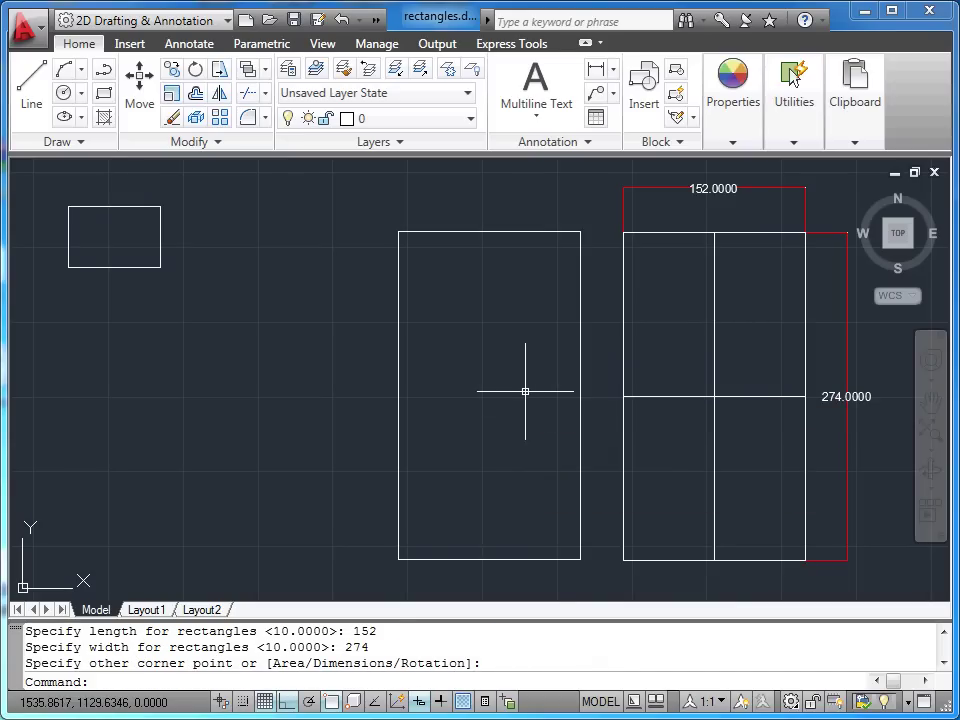
- Pan and zoom to the reference dimensioned 58, 76 and 18, and start a new rectangle
{"action": "mouse_move", "coordinate": [525, 386]}
{"action": "middle_mouse_down"}
{"action": "mouse_move", "coordinate": [311, 366]}
{"action": "mouse_move", "coordinate": [155, 370]}
{"action": "middle_mouse_up"}
{"action": "middle_click_drag", "start_coordinate": [563, 405], "coordinate": [363, 433]}
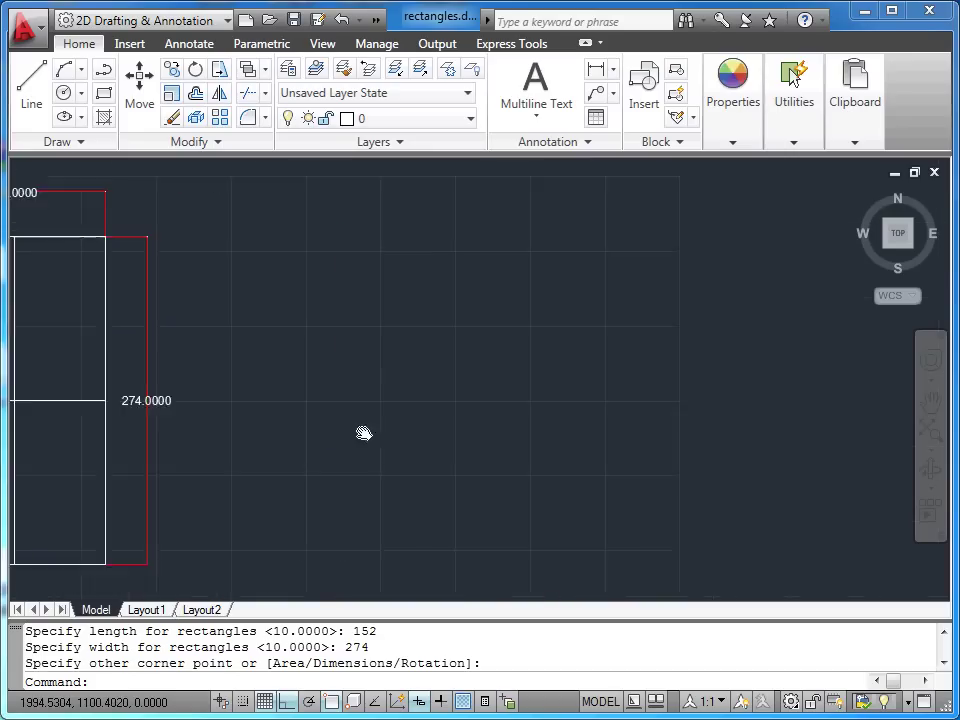
{"action": "mouse_move", "coordinate": [549, 450]}
{"action": "middle_mouse_down"}
{"action": "mouse_move", "coordinate": [253, 429]}
{"action": "mouse_move", "coordinate": [180, 395]}
{"action": "mouse_move", "coordinate": [304, 418]}
{"action": "middle_mouse_up"}
{"action": "scroll", "coordinate": [279, 418], "scroll_direction": "down", "scroll_amount": 5}
{"action": "scroll", "coordinate": [304, 418], "scroll_direction": "up", "scroll_amount": 2}
{"action": "scroll", "coordinate": [332, 429], "scroll_direction": "up", "scroll_amount": 2}
{"action": "mouse_move", "coordinate": [448, 441]}
{"action": "middle_mouse_down"}
{"action": "mouse_move", "coordinate": [236, 450]}
{"action": "mouse_move", "coordinate": [165, 501]}
{"action": "mouse_move", "coordinate": [174, 499]}
{"action": "mouse_move", "coordinate": [154, 497]}
{"action": "mouse_move", "coordinate": [171, 500]}
{"action": "middle_mouse_up"}
{"action": "scroll", "coordinate": [238, 456], "scroll_direction": "up", "scroll_amount": 2}
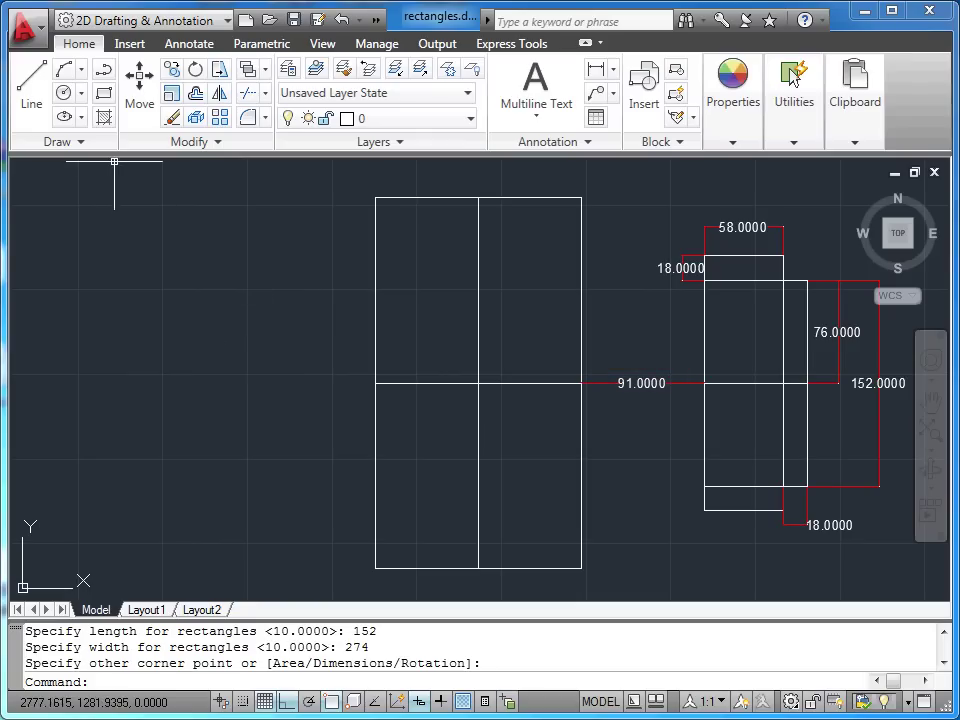
{"action": "left_click", "coordinate": [104, 95]}
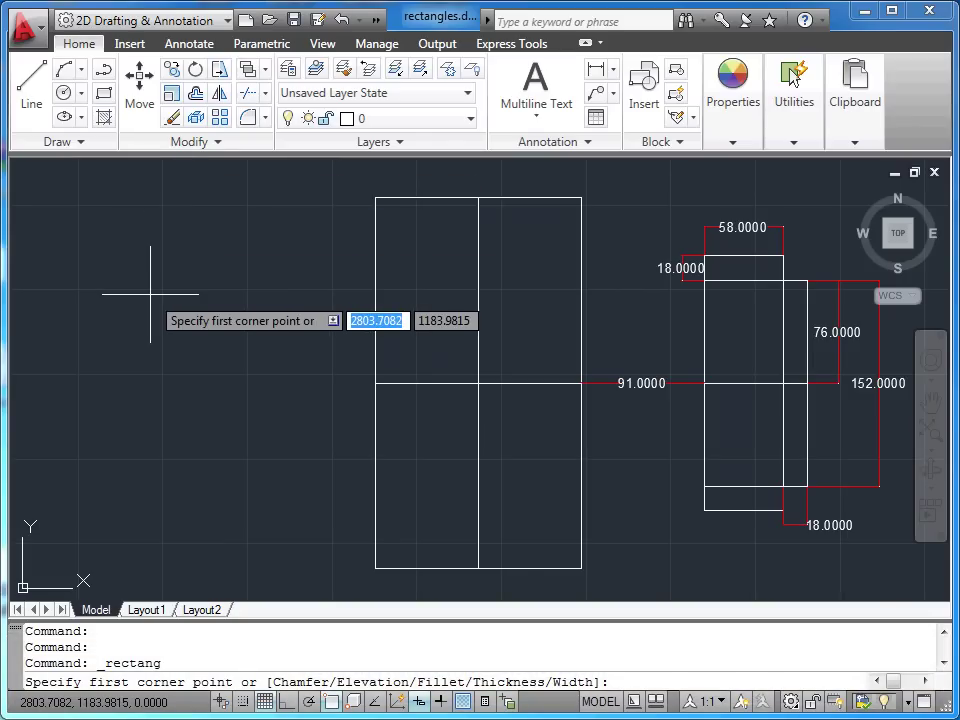
- Fix the first corner 91 units left of the large drawing's midline intersection using tracking
{"action": "type", "text": "tk"}
{"action": "key", "text": "Return"}
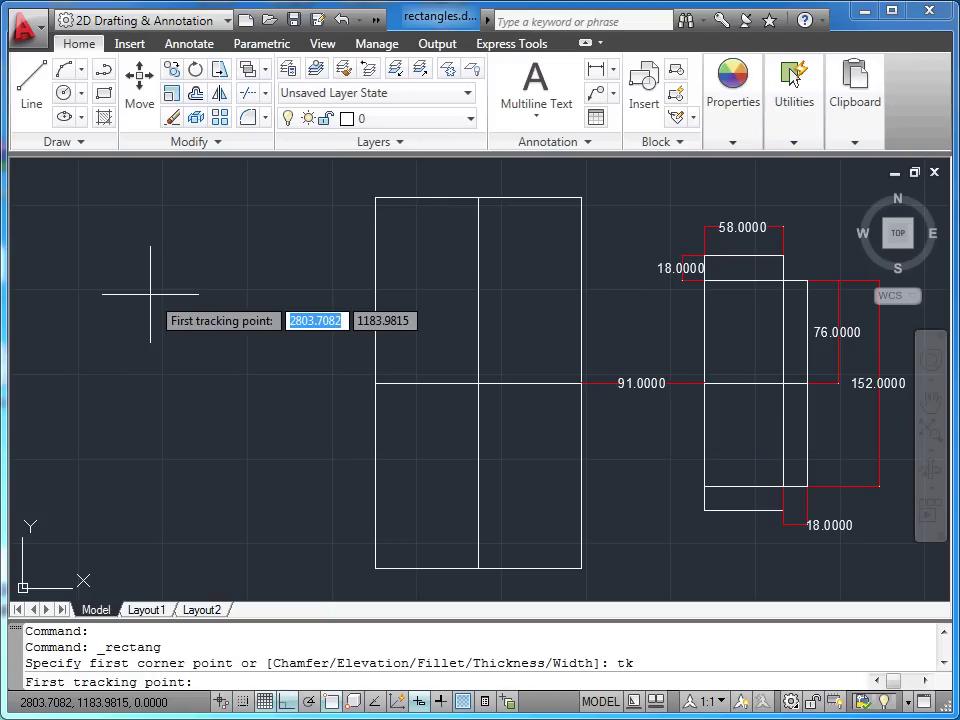
{"action": "right_click", "coordinate": [215, 210], "text": "shift"}
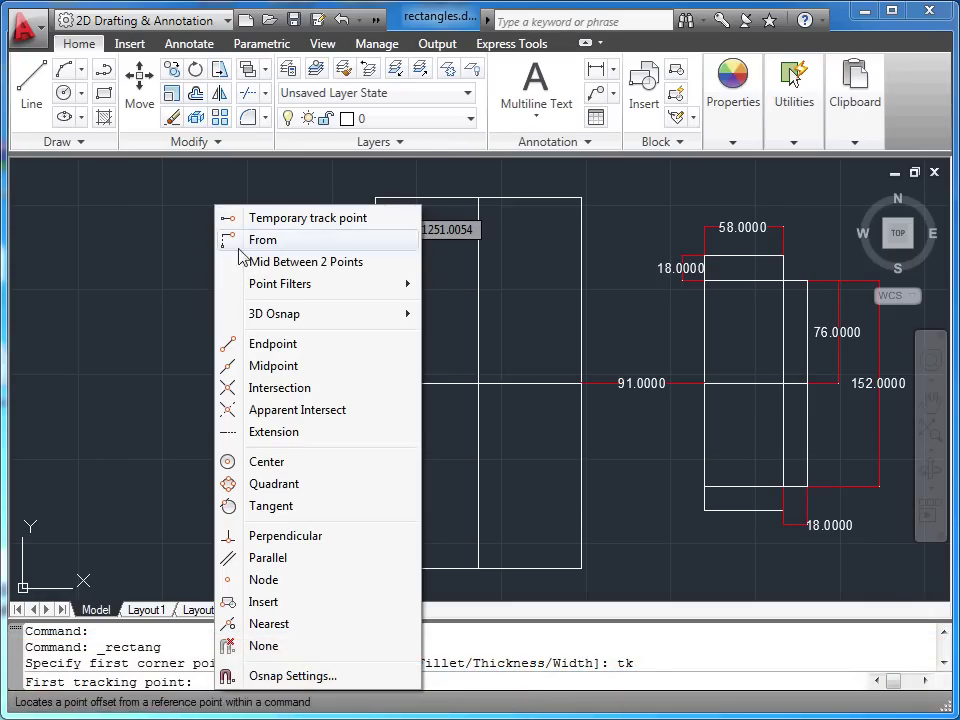
{"action": "left_click", "coordinate": [275, 388]}
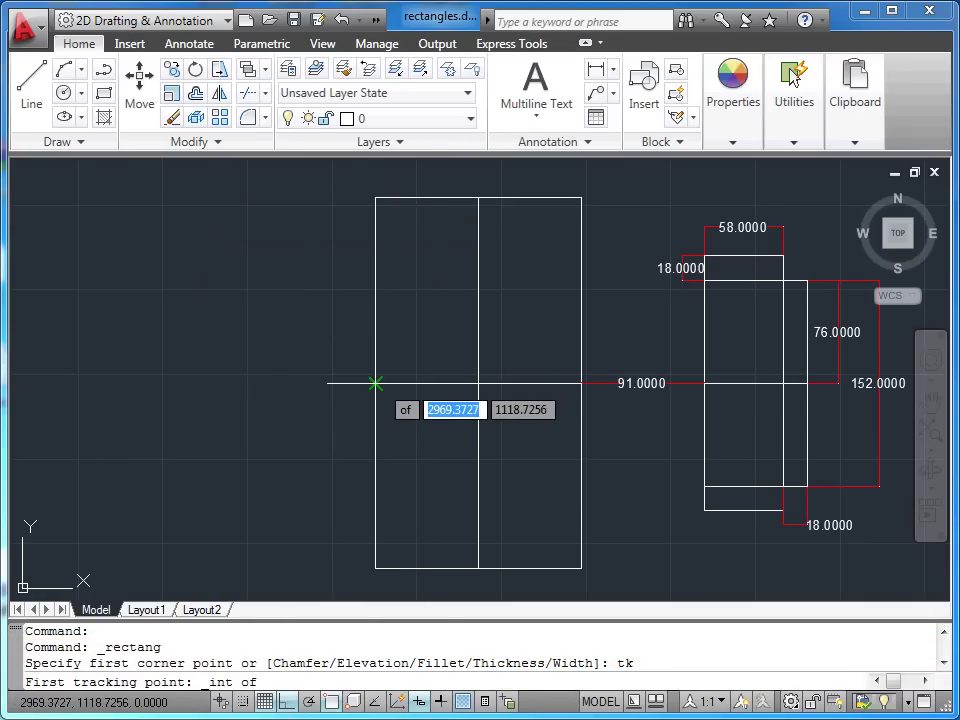
{"action": "left_click", "coordinate": [375, 383]}
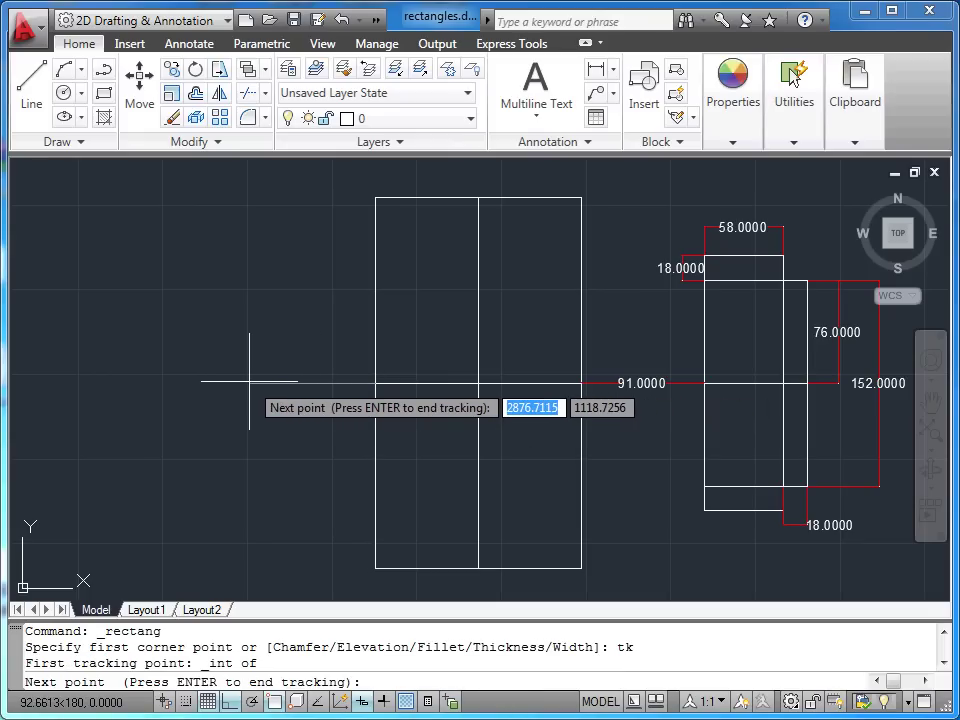
{"action": "type", "text": "91"}
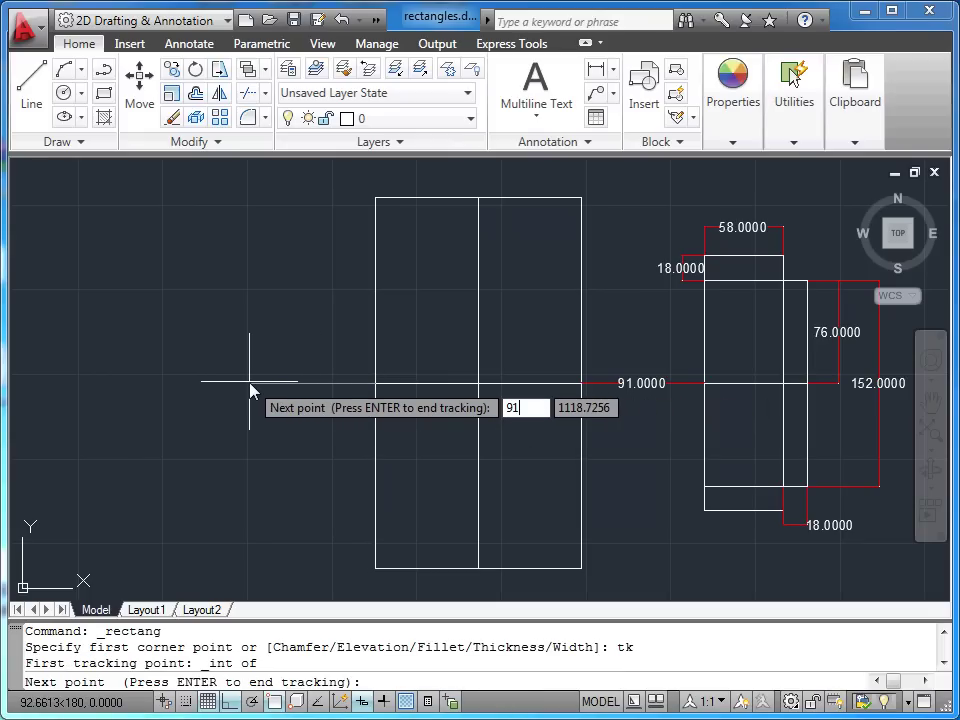
{"action": "key", "text": "Return"}
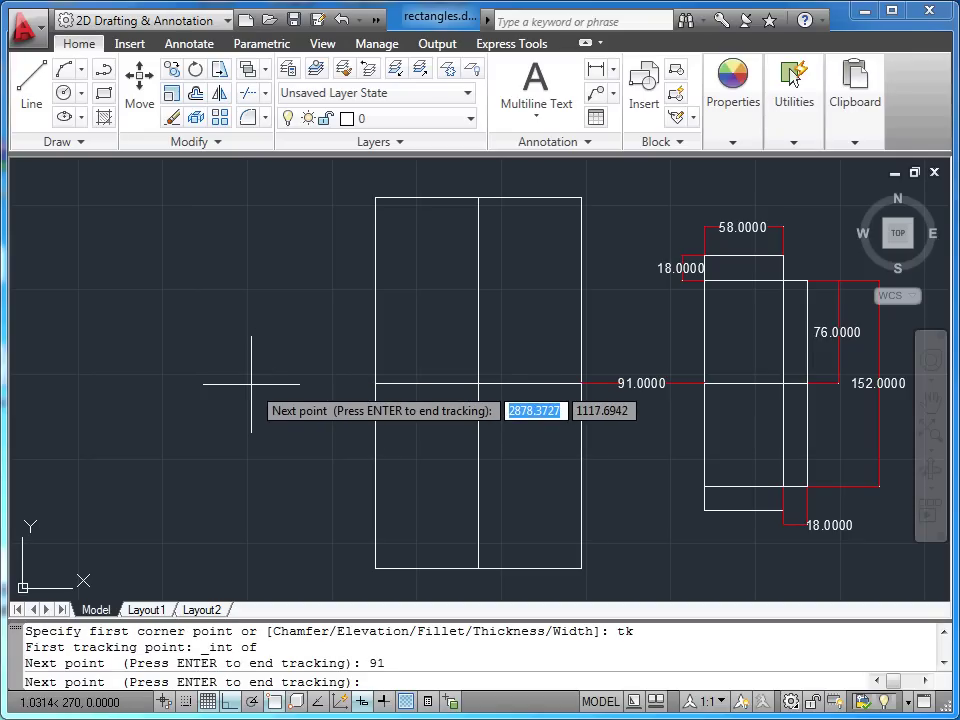
{"action": "key", "text": "Return"}
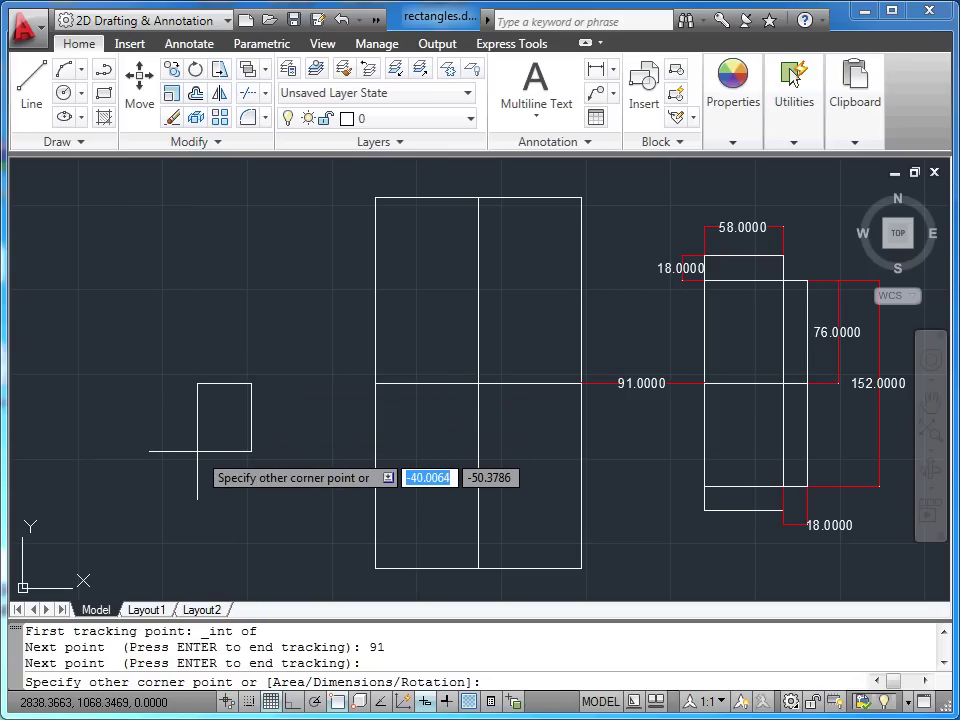
- Size the rectangle at 58 × 76 and place it extending left and downward
{"action": "right_click", "coordinate": [194, 331]}
{"action": "left_click", "coordinate": [269, 459]}
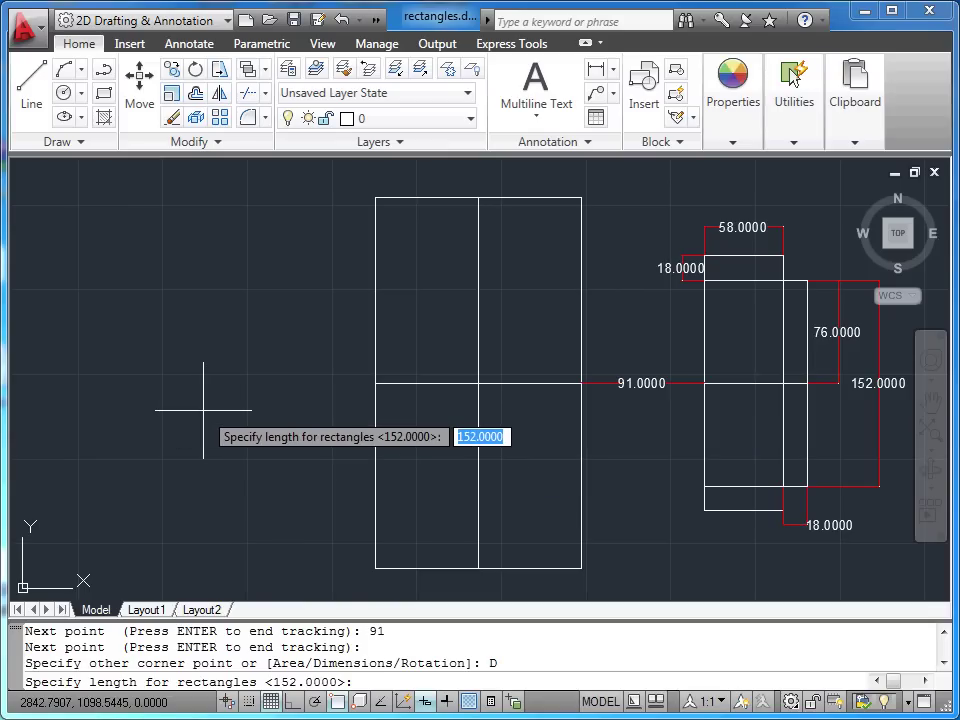
{"action": "type", "text": "58"}
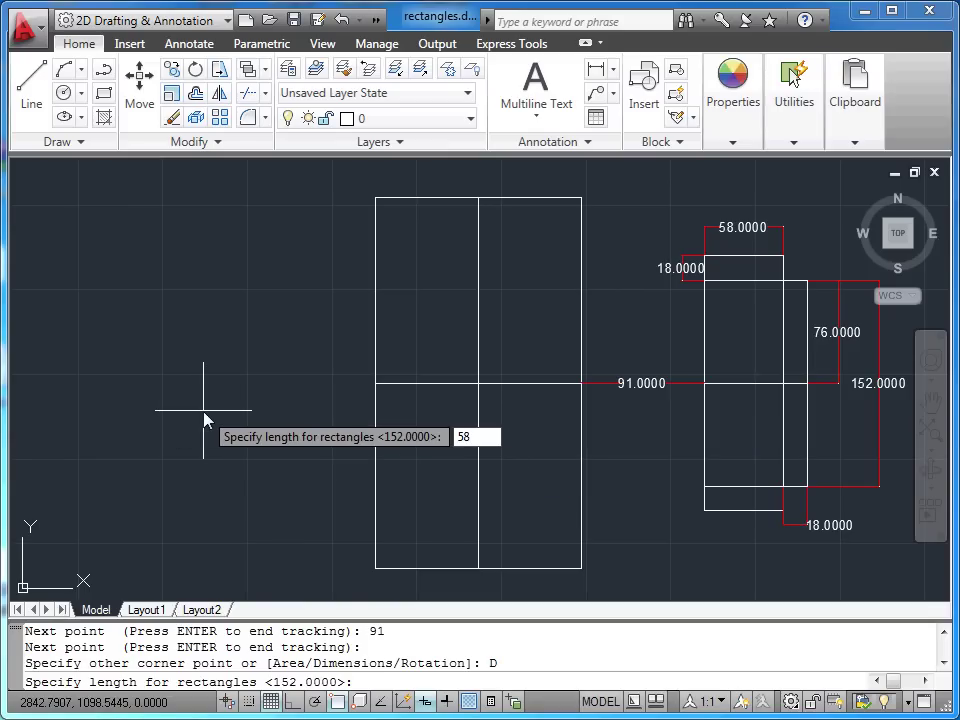
{"action": "key", "text": "Return"}
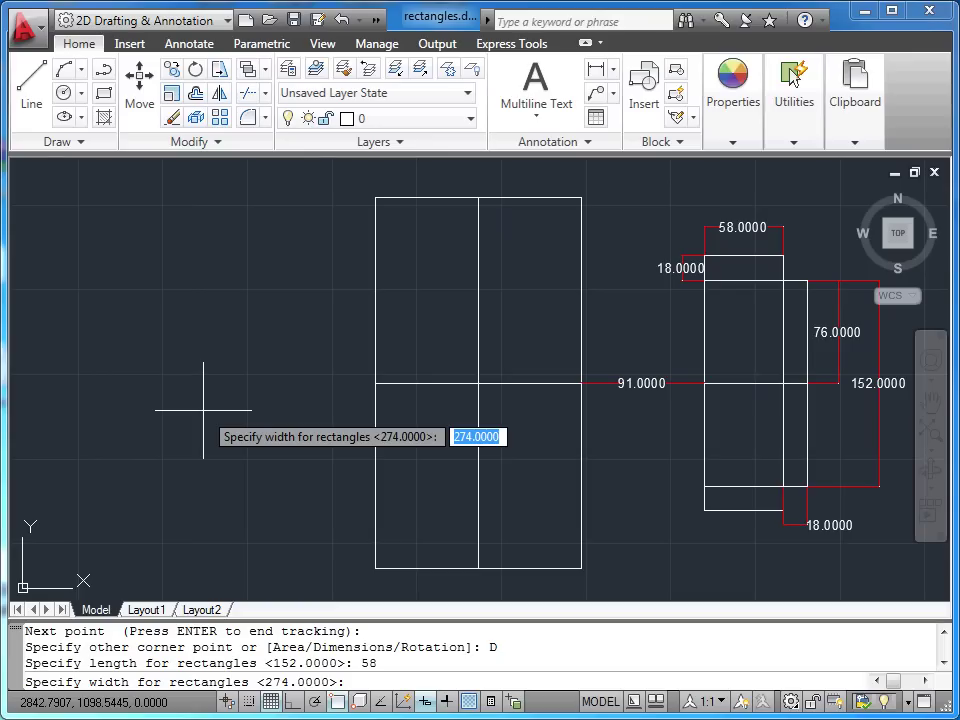
{"action": "type", "text": "76"}
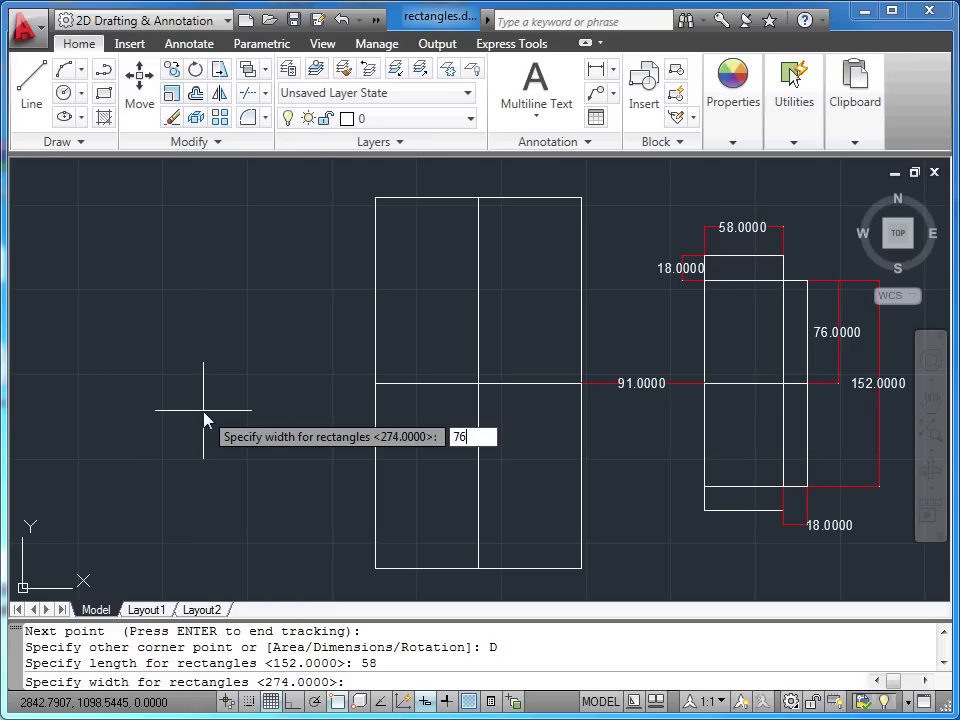
{"action": "key", "text": "Return"}
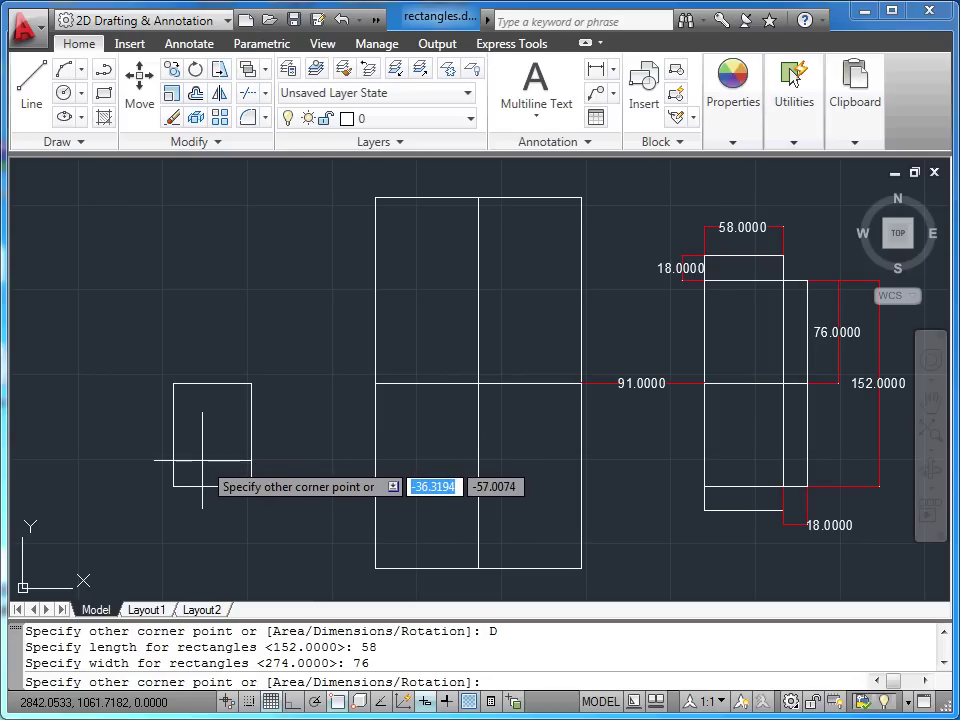
{"action": "left_click", "coordinate": [202, 461]}
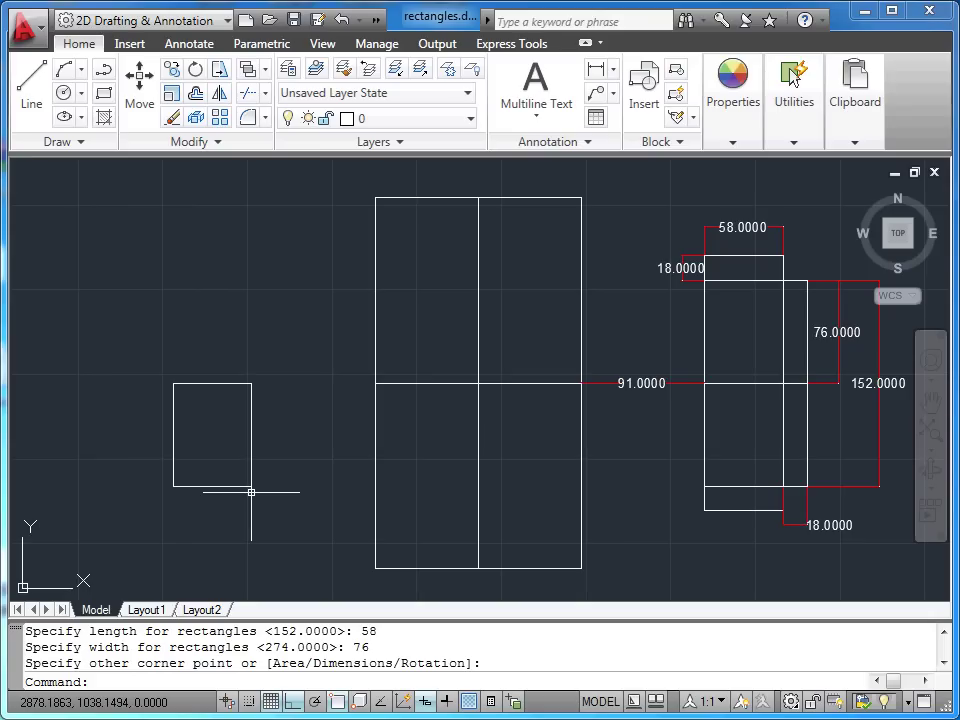
- Draw a second 58 × 76 rectangle from the first block's top-left corner, stacked above it
{"action": "key", "text": "Return"}
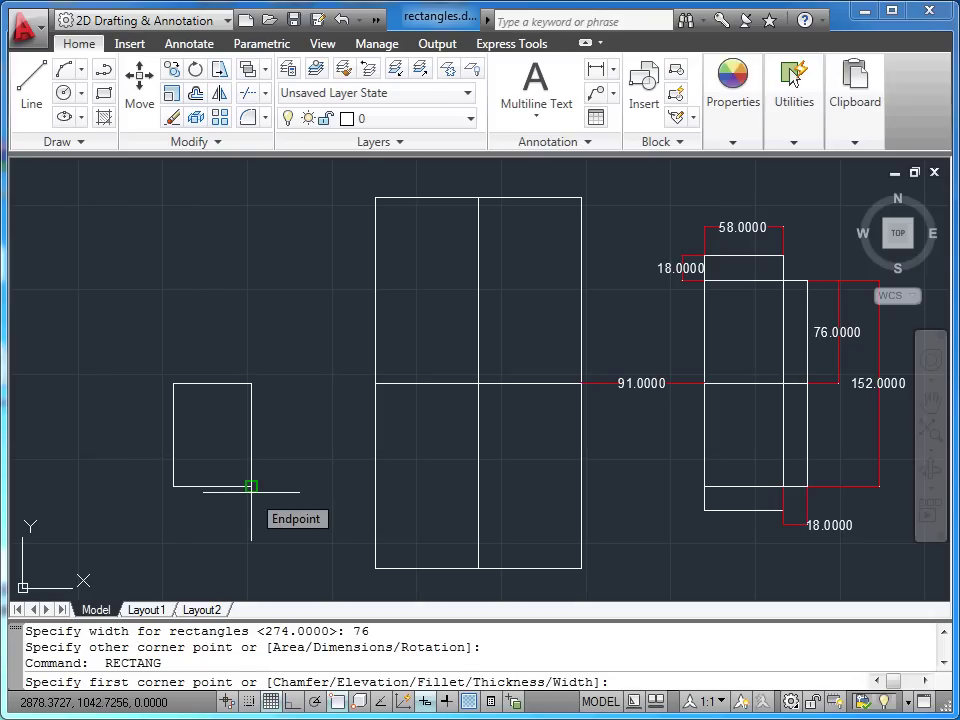
{"action": "left_click", "coordinate": [173, 383]}
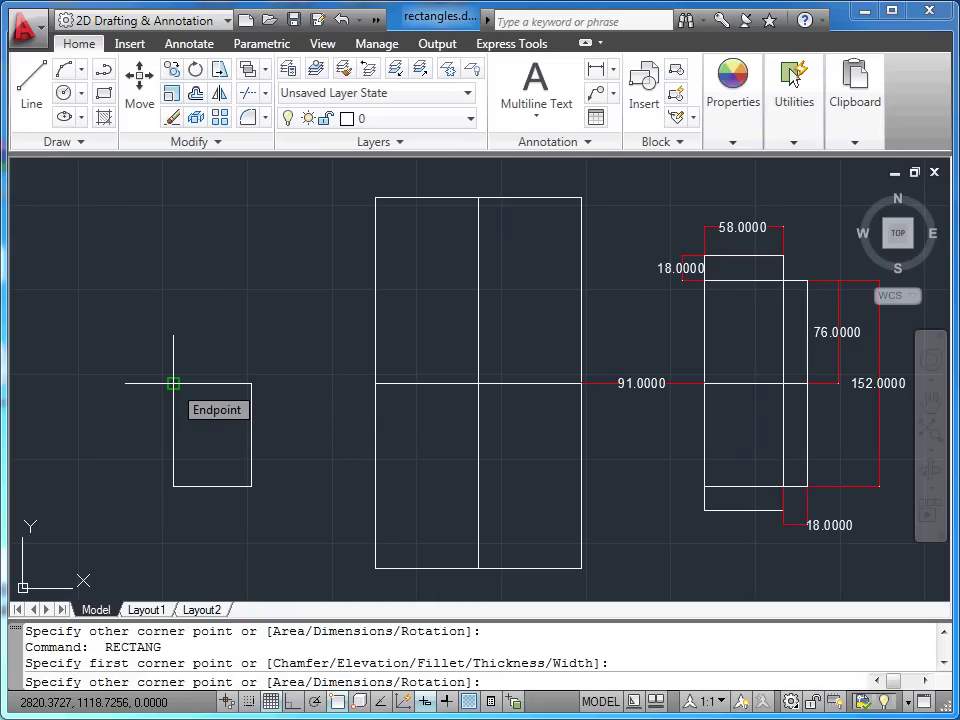
{"action": "right_click", "coordinate": [196, 284]}
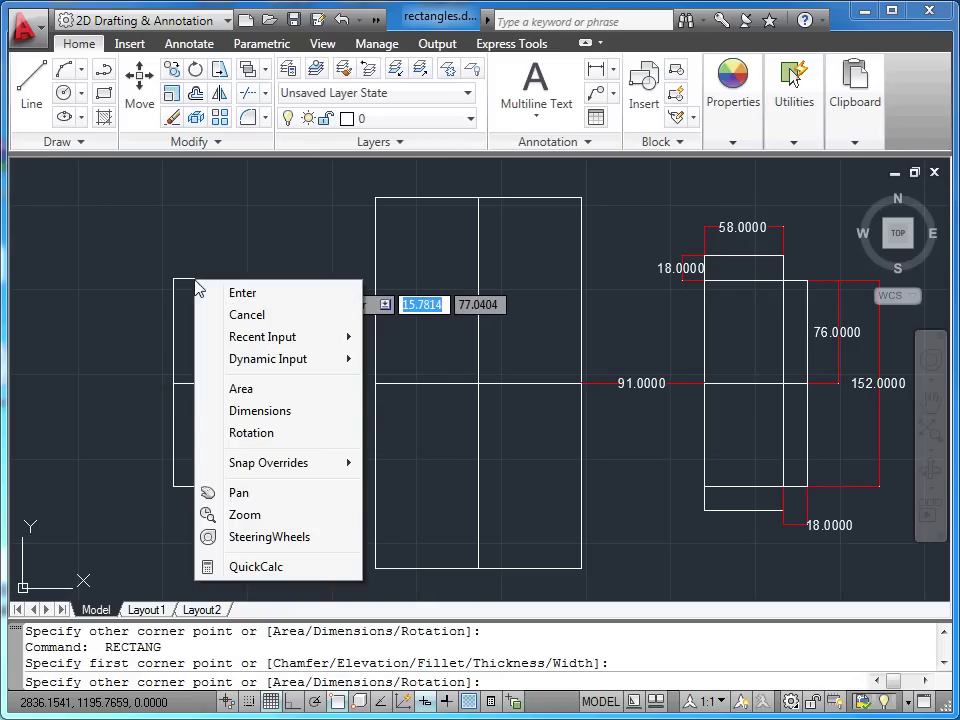
{"action": "left_click", "coordinate": [265, 410]}
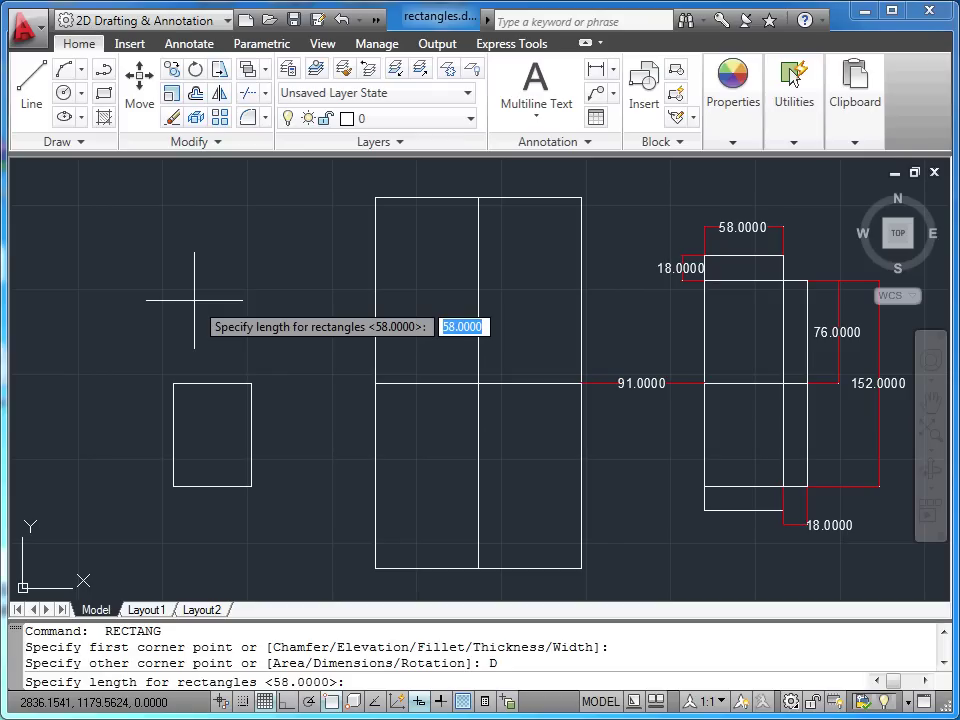
{"action": "key", "text": "Return"}
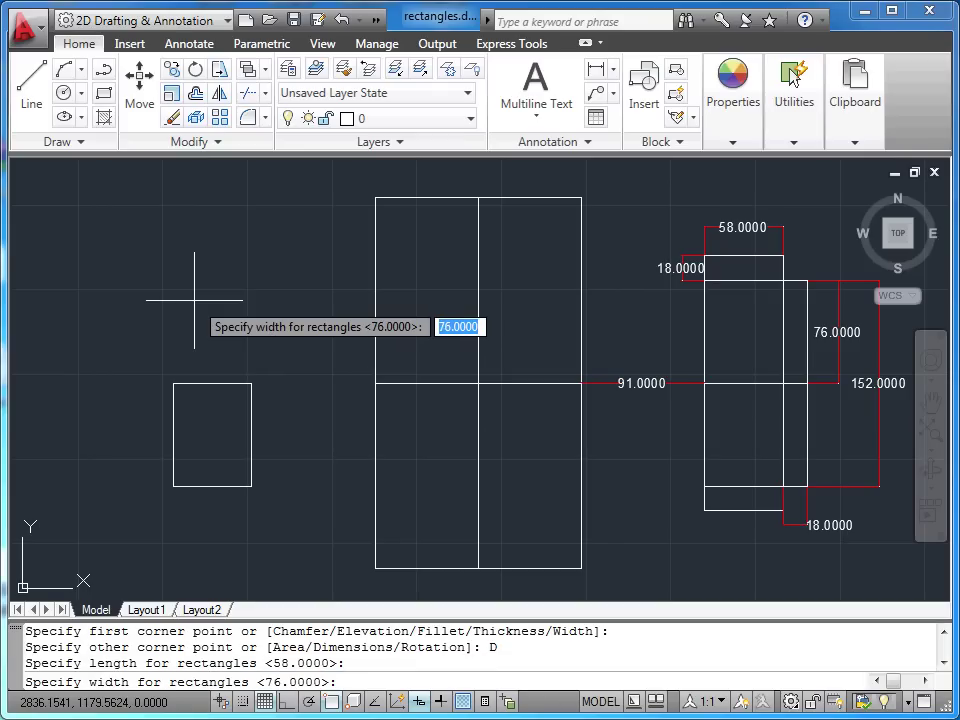
{"action": "key", "text": "Return"}
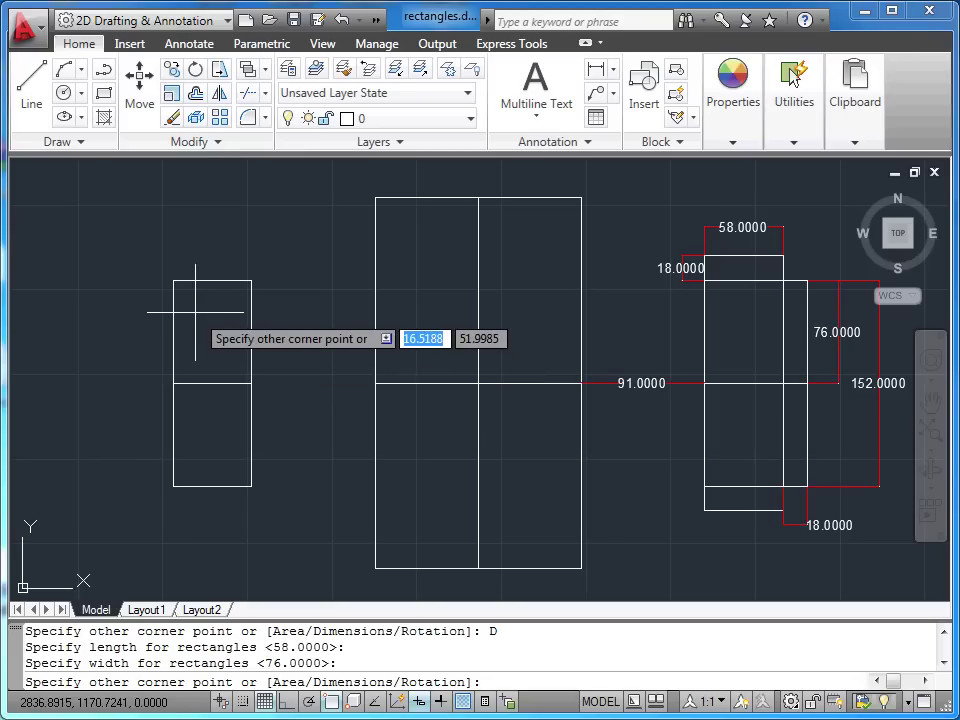
{"action": "left_click", "coordinate": [195, 312]}
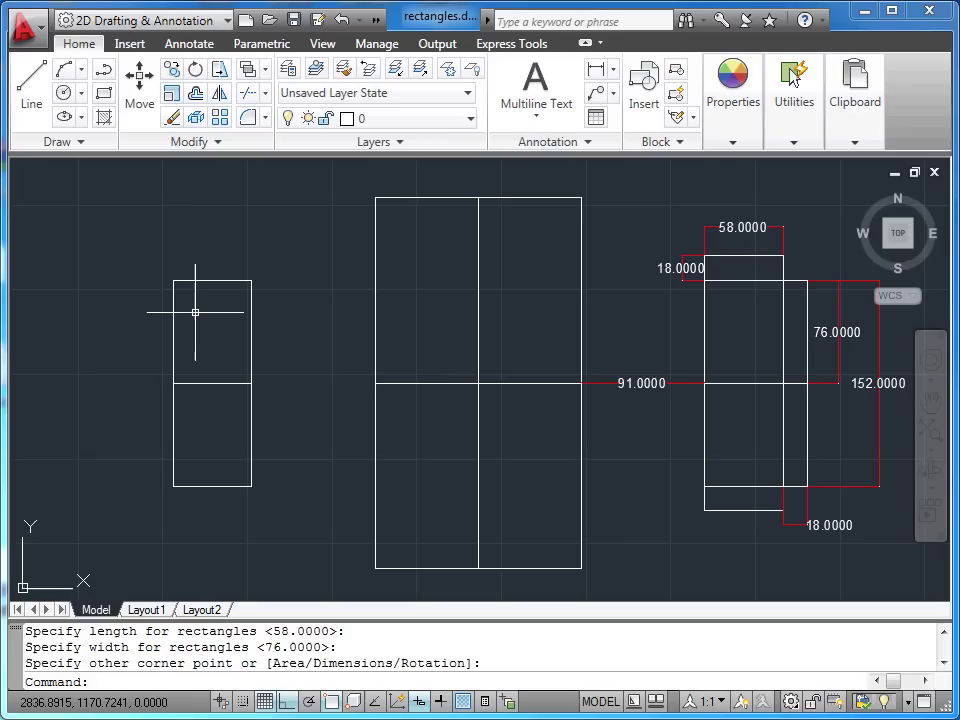
{"action": "key", "text": "Return"}
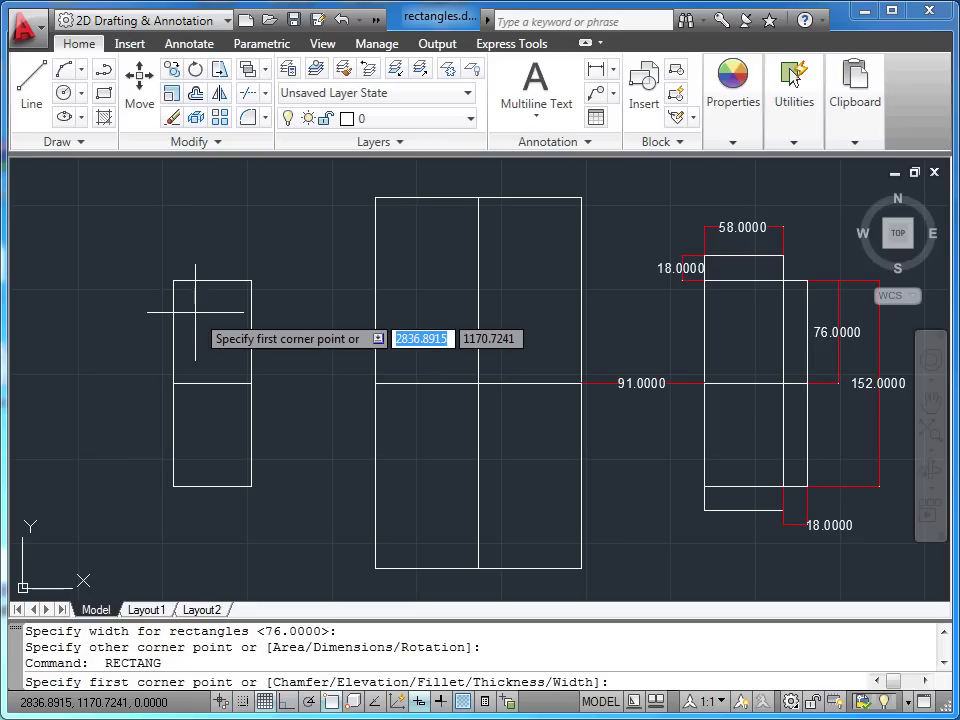
- Draw an 18 × 76 strip along the lower block's left side from the column's bottom-left corner
{"action": "left_click", "coordinate": [173, 487]}
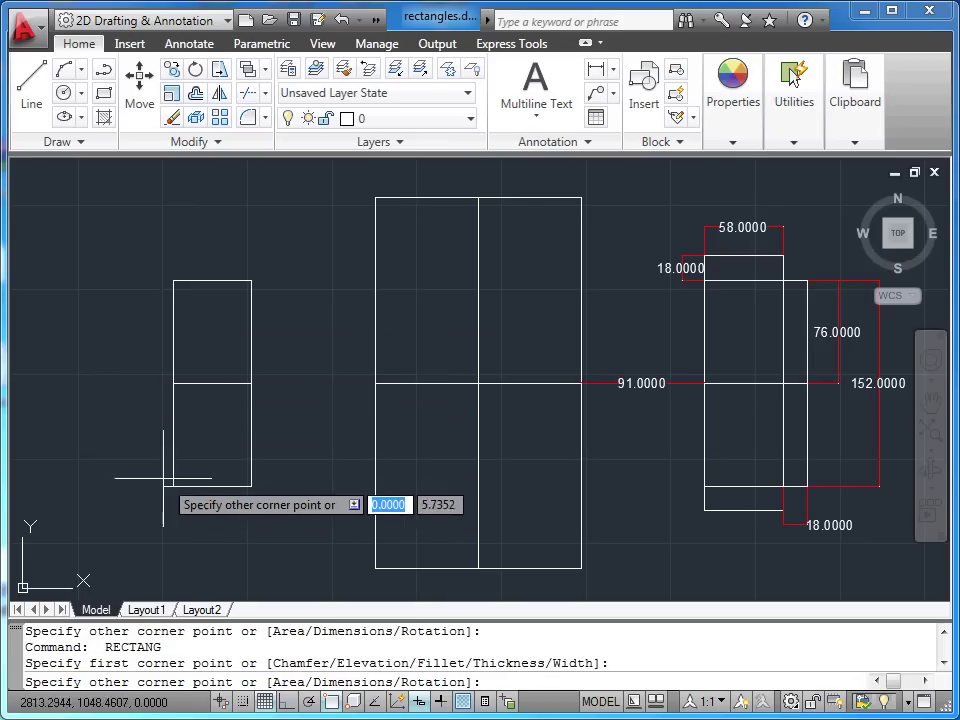
{"action": "right_click", "coordinate": [128, 333]}
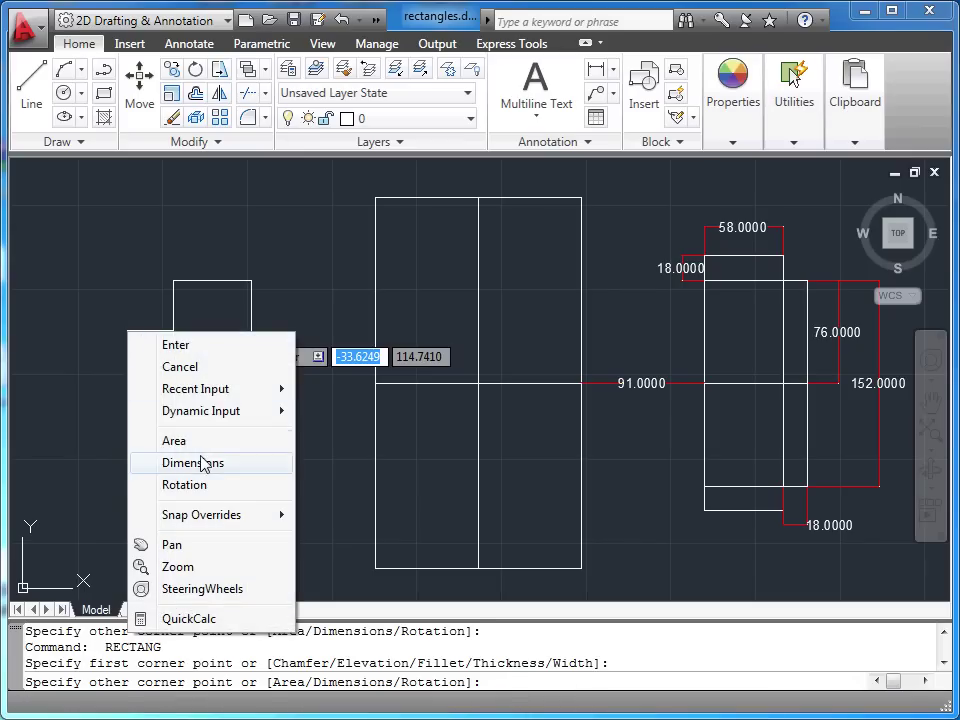
{"action": "left_click", "coordinate": [203, 465]}
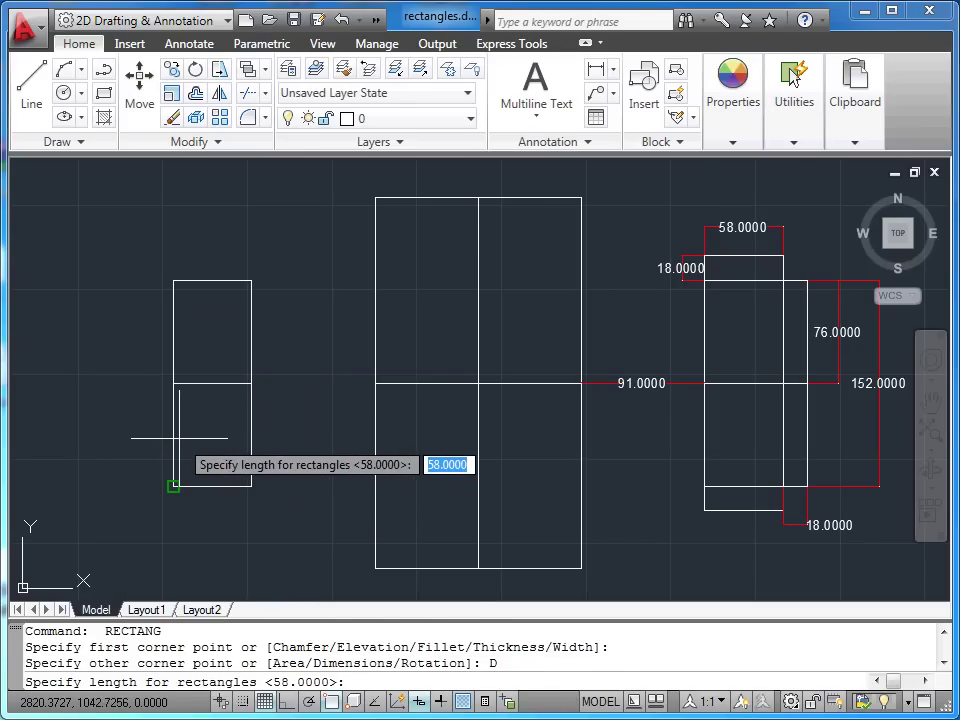
{"action": "type", "text": "18"}
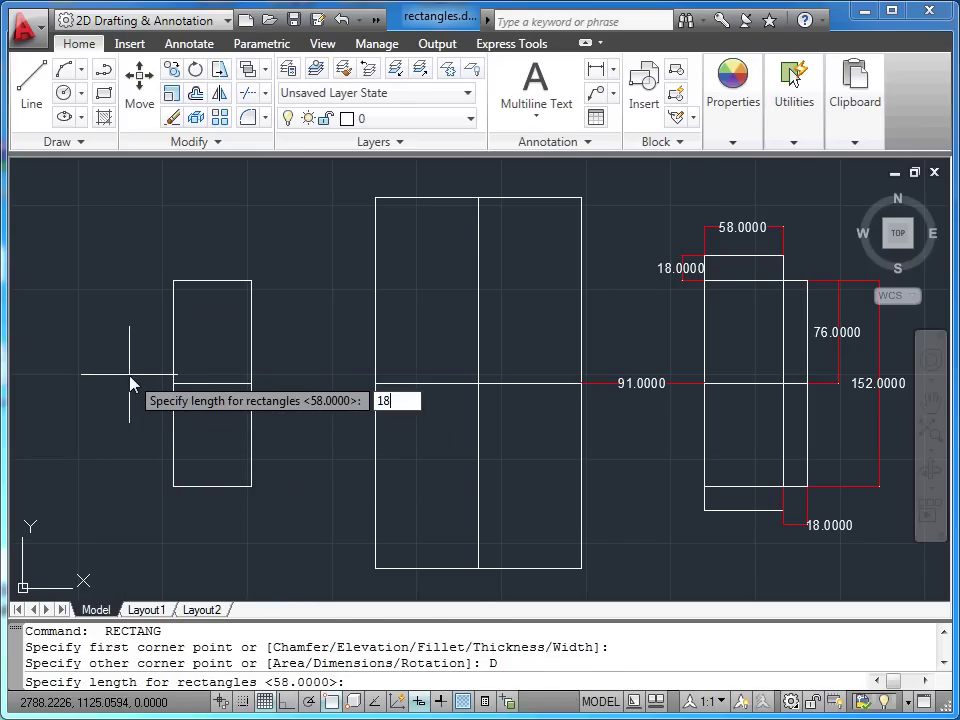
{"action": "key", "text": "Return"}
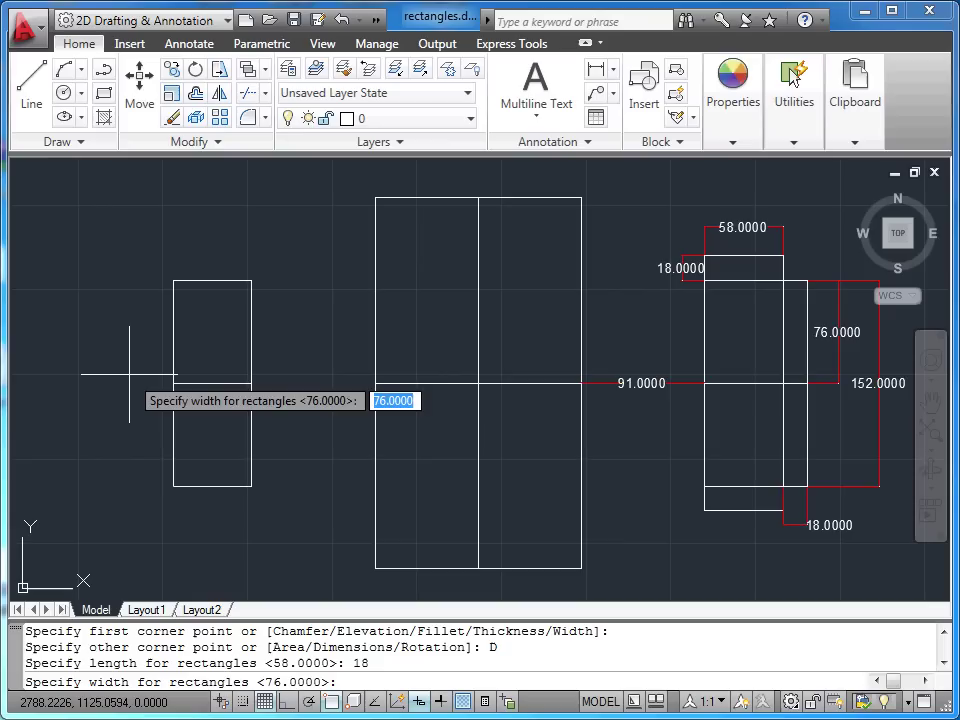
{"action": "type", "text": "76"}
{"action": "key", "text": "Return"}
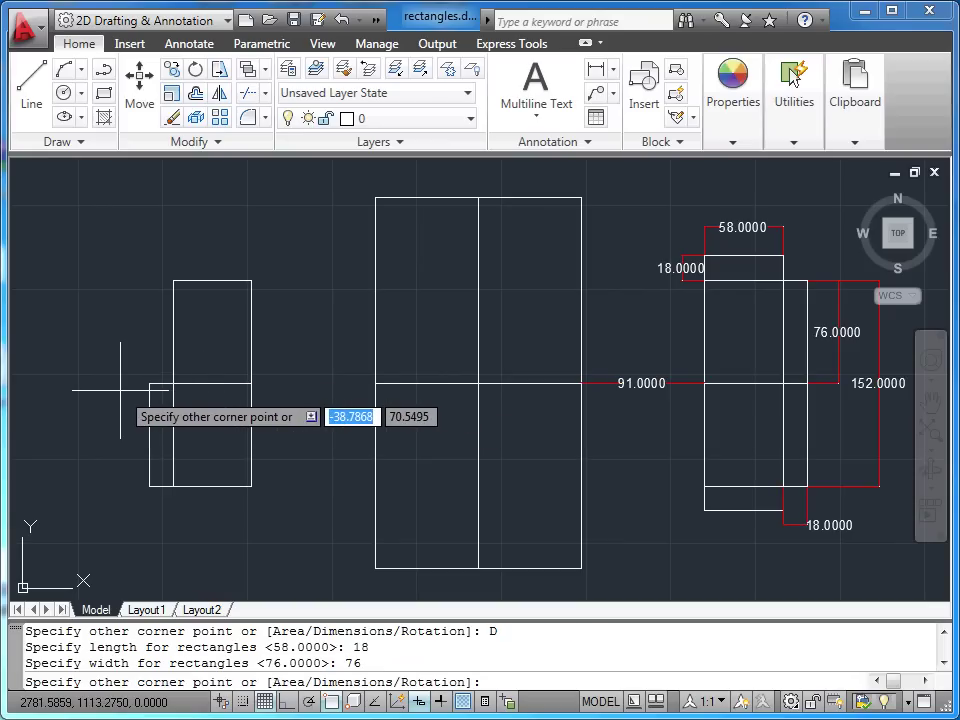
{"action": "left_click", "coordinate": [120, 390]}
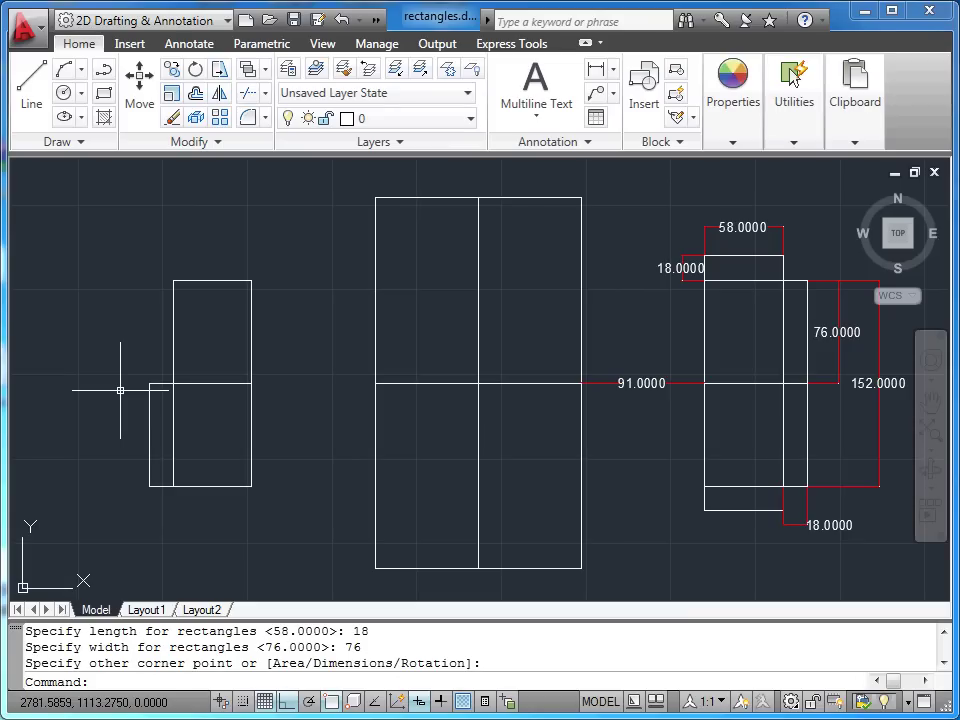
- Add a matching strip from the first strip's top to the upper block's top-left corner
{"action": "key", "text": "Return"}
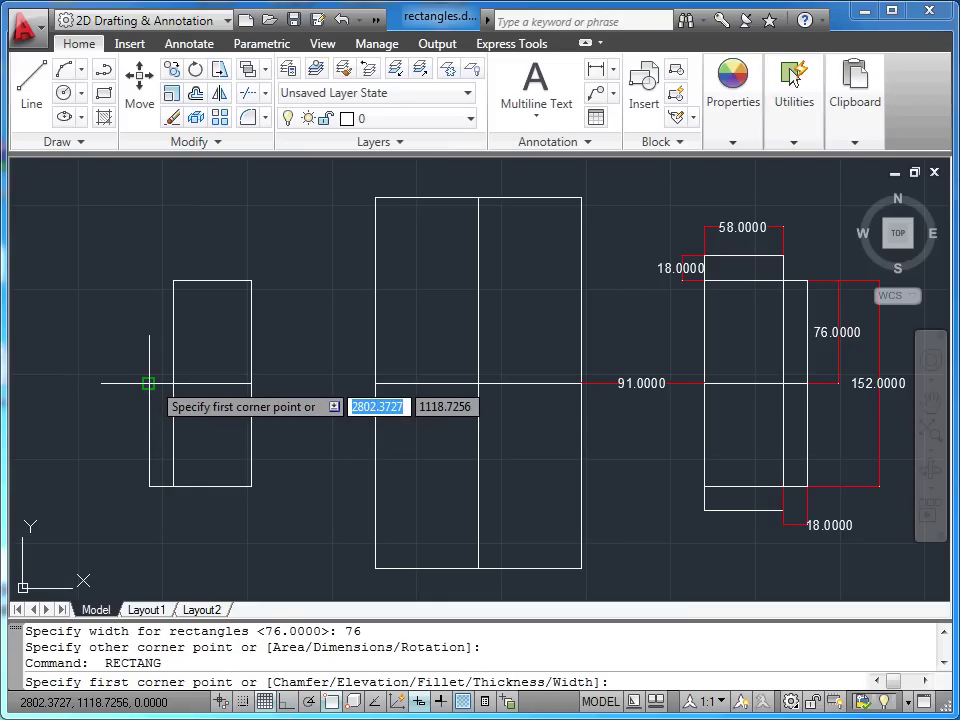
{"action": "left_click", "coordinate": [148, 383]}
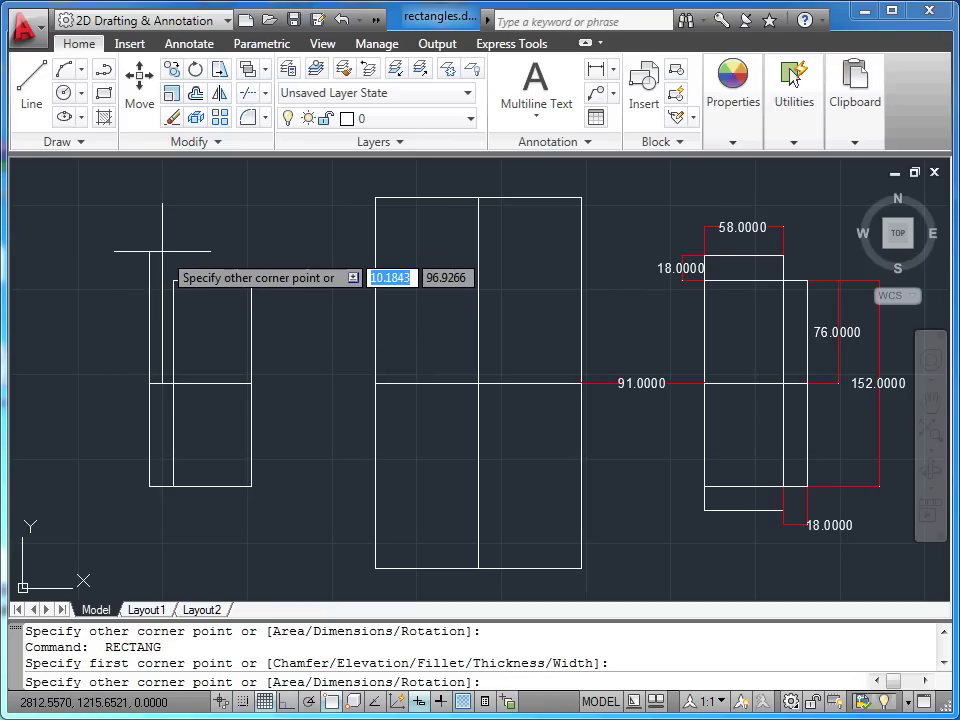
{"action": "left_click", "coordinate": [174, 281]}
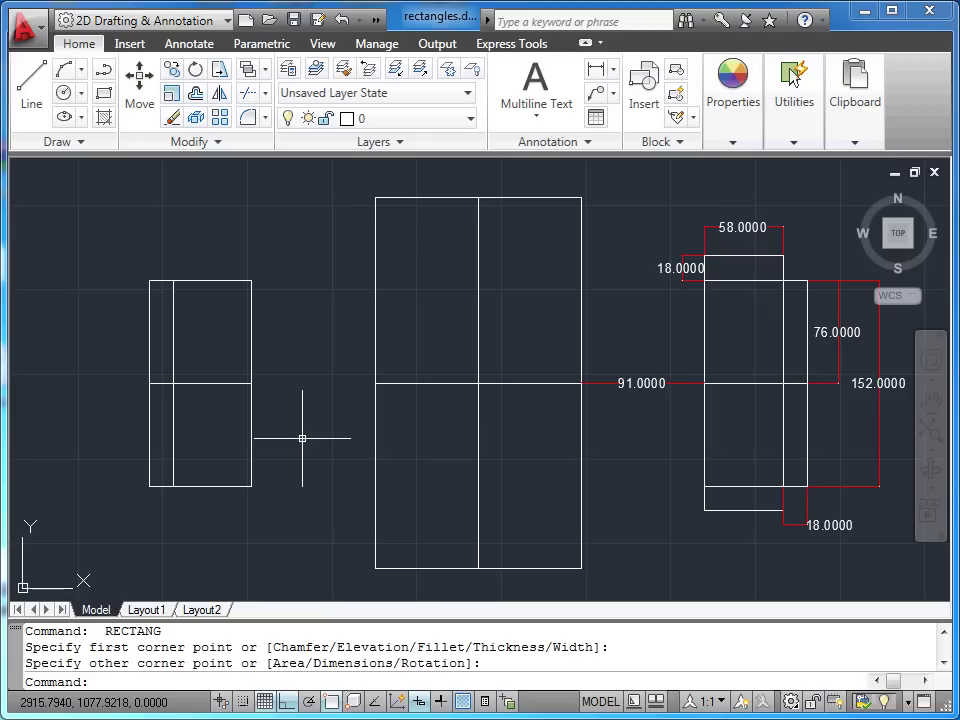
{"action": "key", "text": "Return"}
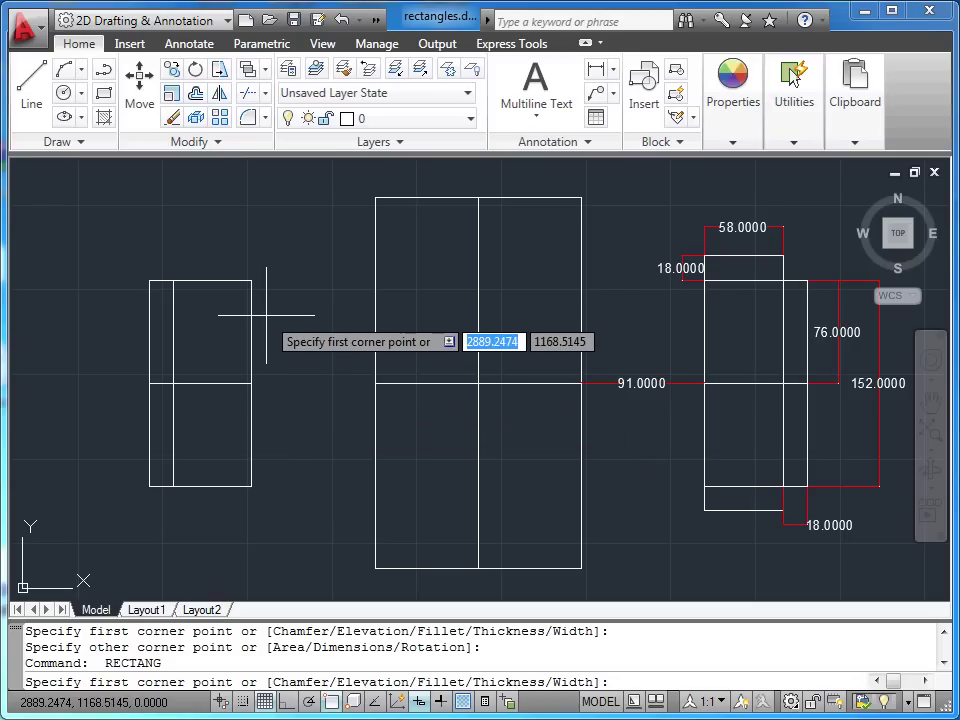
- Place a 58 × 18 cap on top of the upper block, anchored at its top-right corner
{"action": "left_click", "coordinate": [251, 280]}
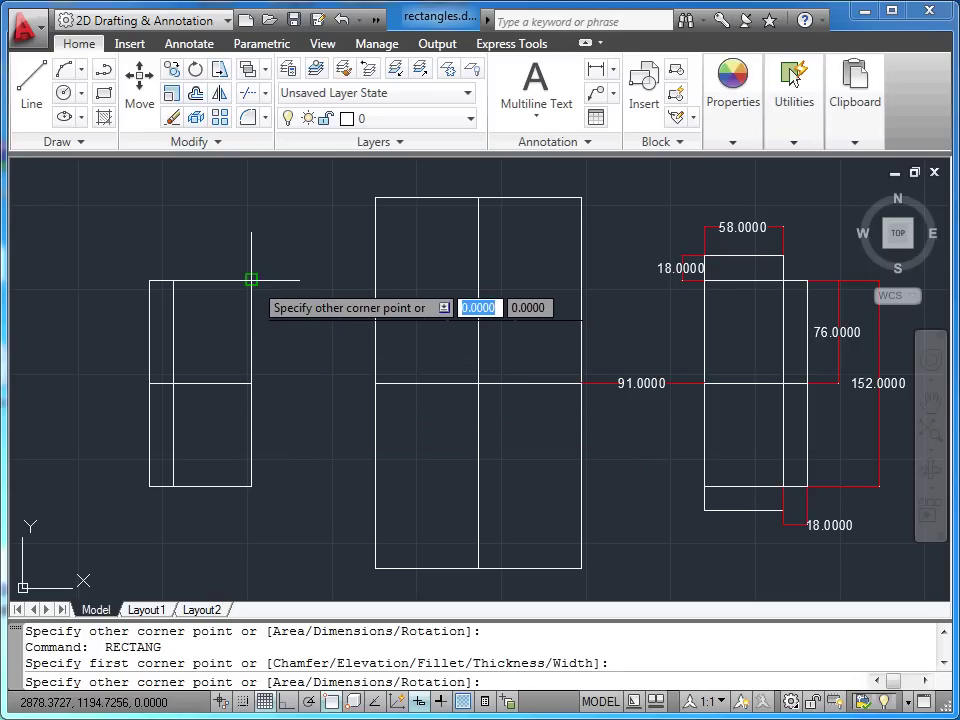
{"action": "right_click", "coordinate": [239, 238]}
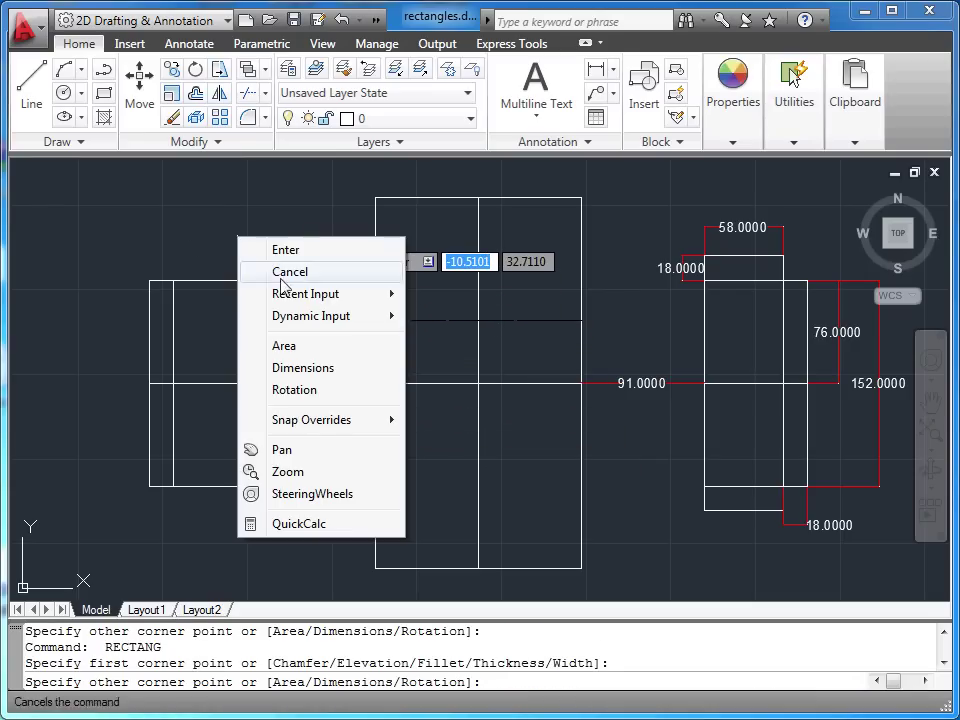
{"action": "left_click", "coordinate": [313, 370]}
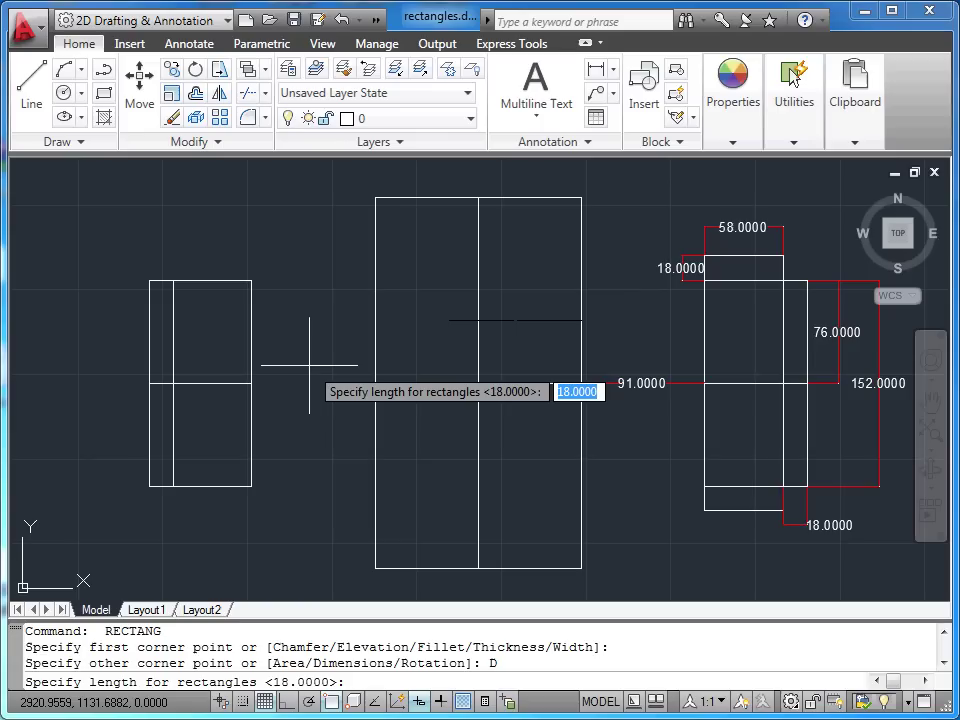
{"action": "type", "text": "58"}
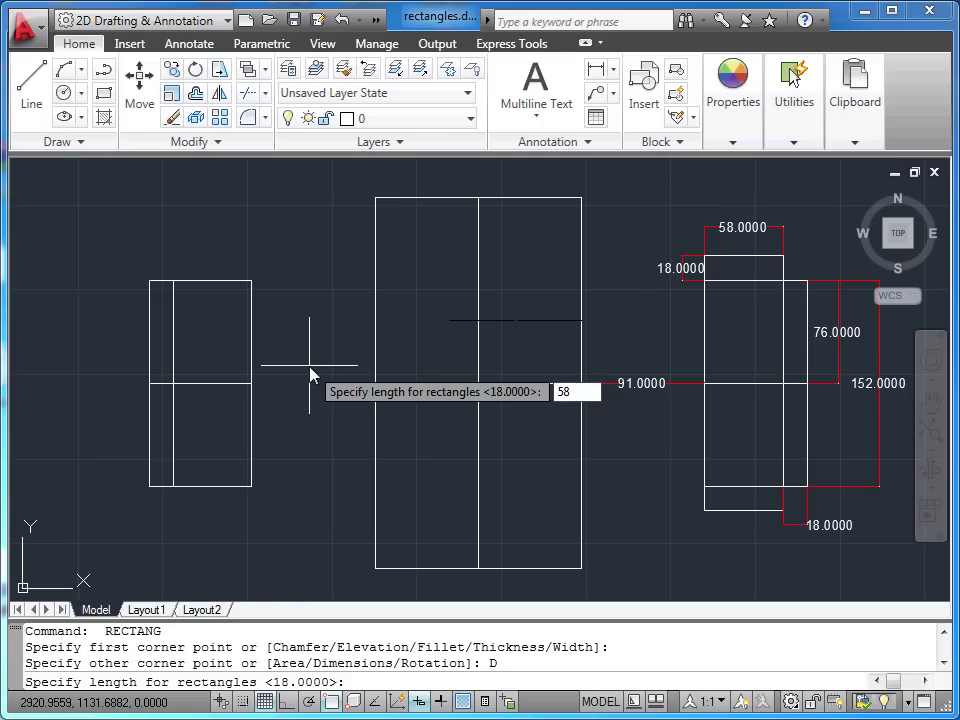
{"action": "key", "text": "Return"}
{"action": "type", "text": "18"}
{"action": "key", "text": "Return"}
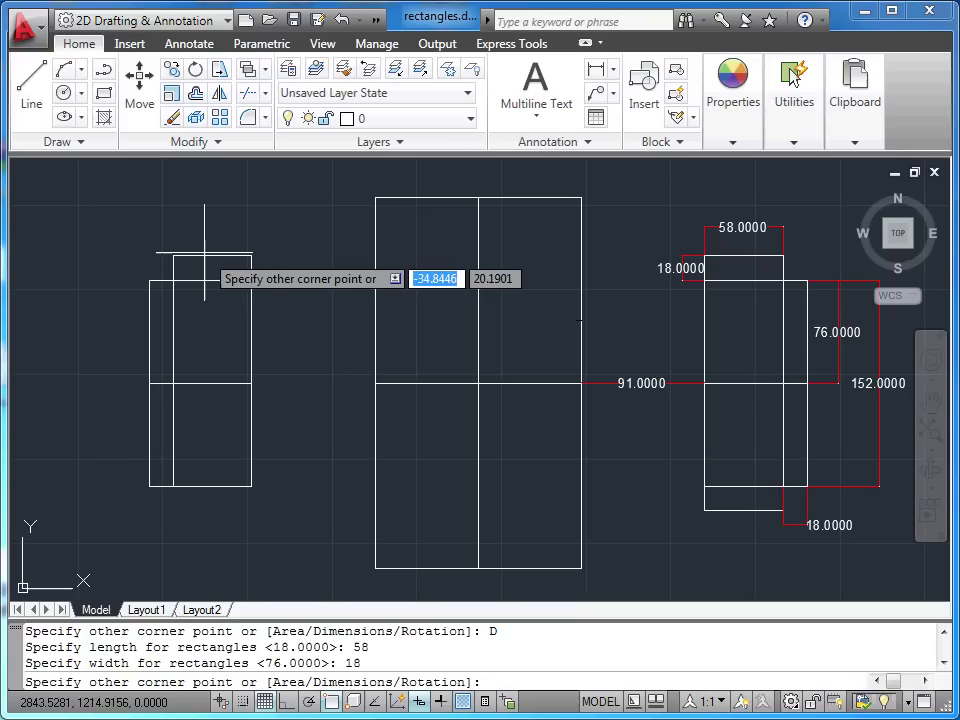
{"action": "left_click", "coordinate": [204, 253]}
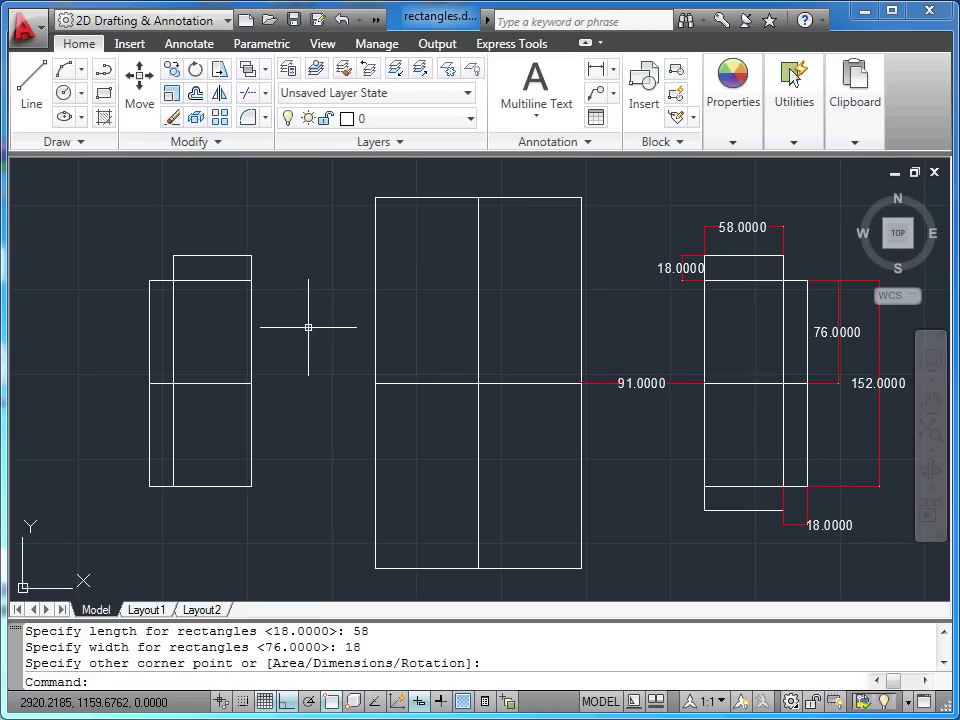
- Place another 58 × 18 cap below the lower block, anchored at its bottom-right corner
{"action": "key", "text": "Return"}
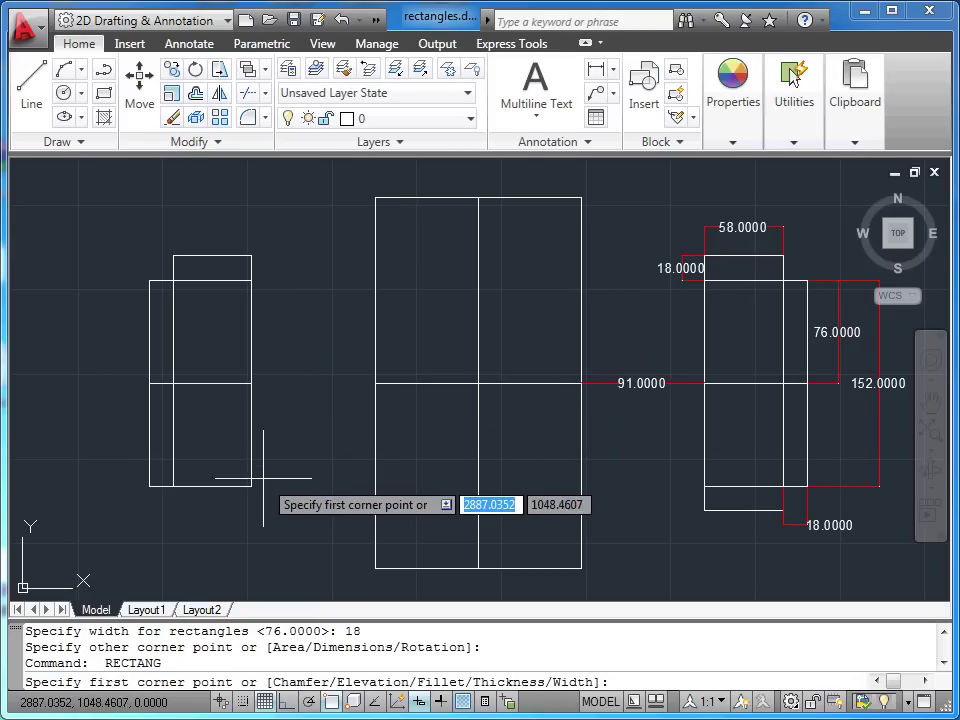
{"action": "left_click", "coordinate": [251, 486]}
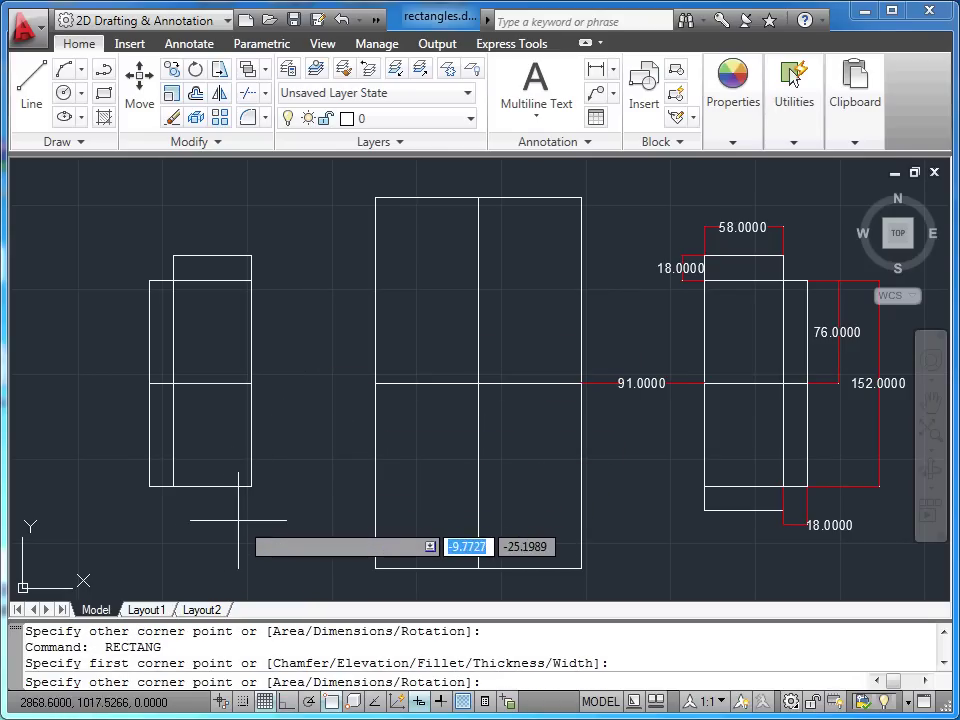
{"action": "right_click", "coordinate": [207, 459]}
{"action": "left_click", "coordinate": [272, 586]}
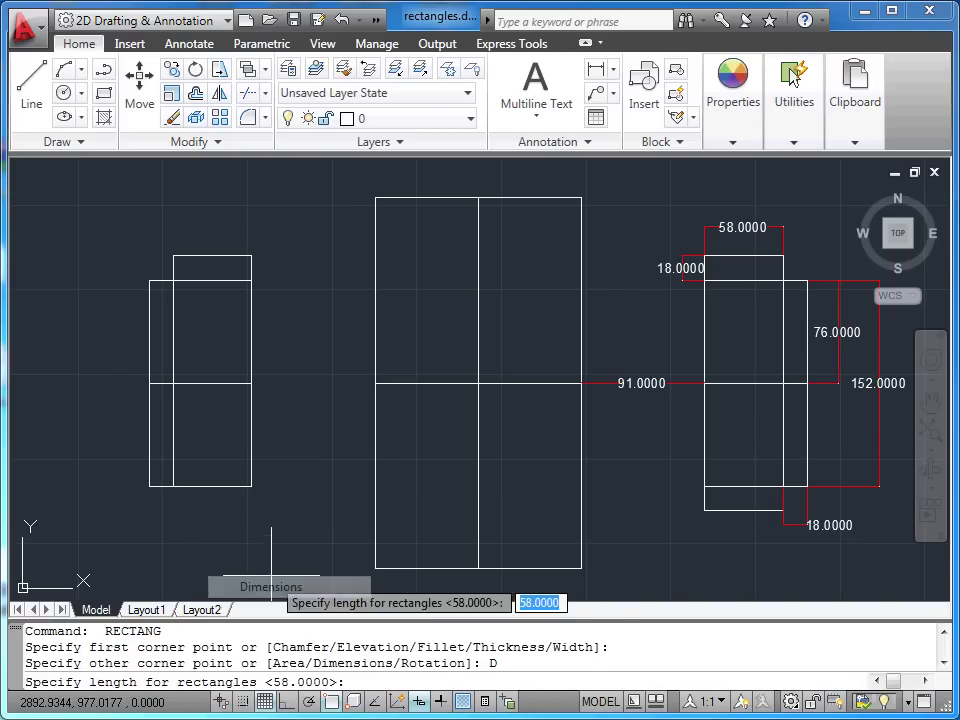
{"action": "key", "text": "Return"}
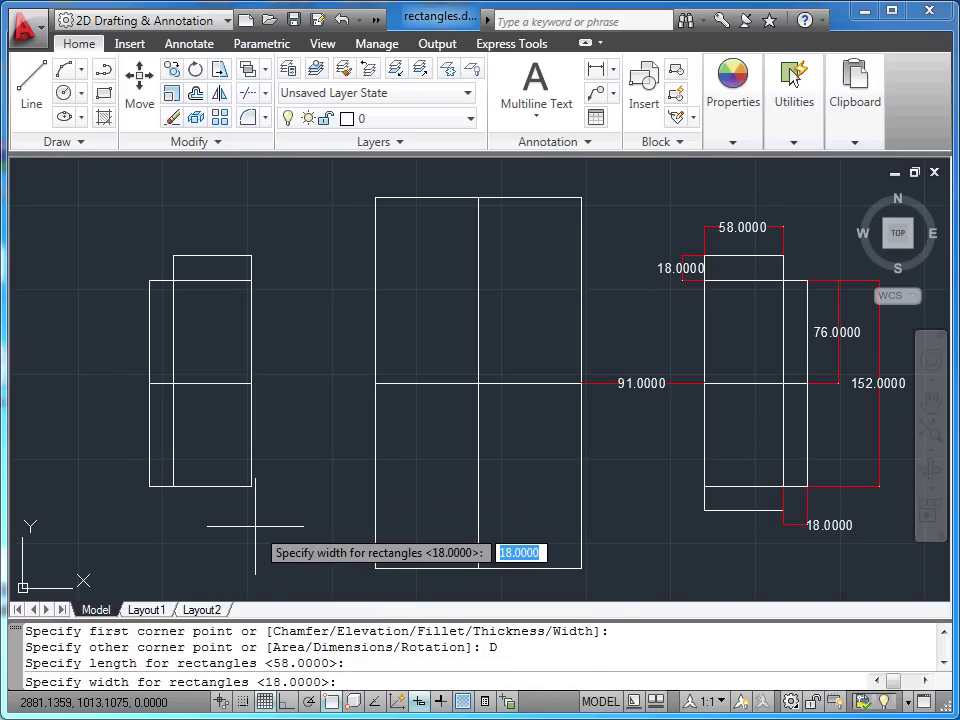
{"action": "key", "text": "Return"}
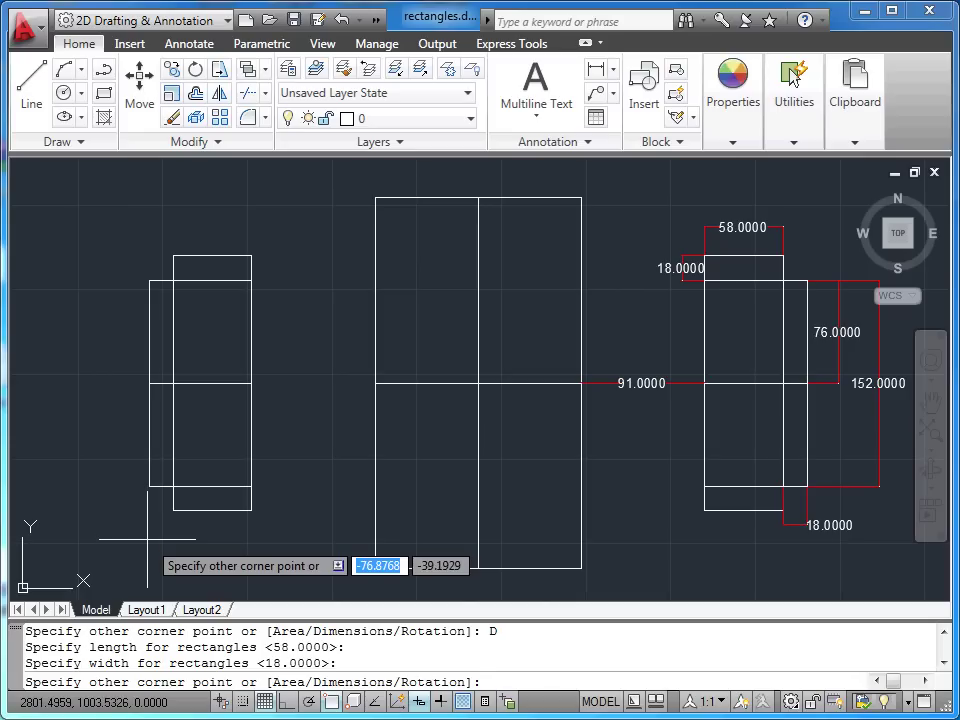
{"action": "left_click", "coordinate": [150, 538]}
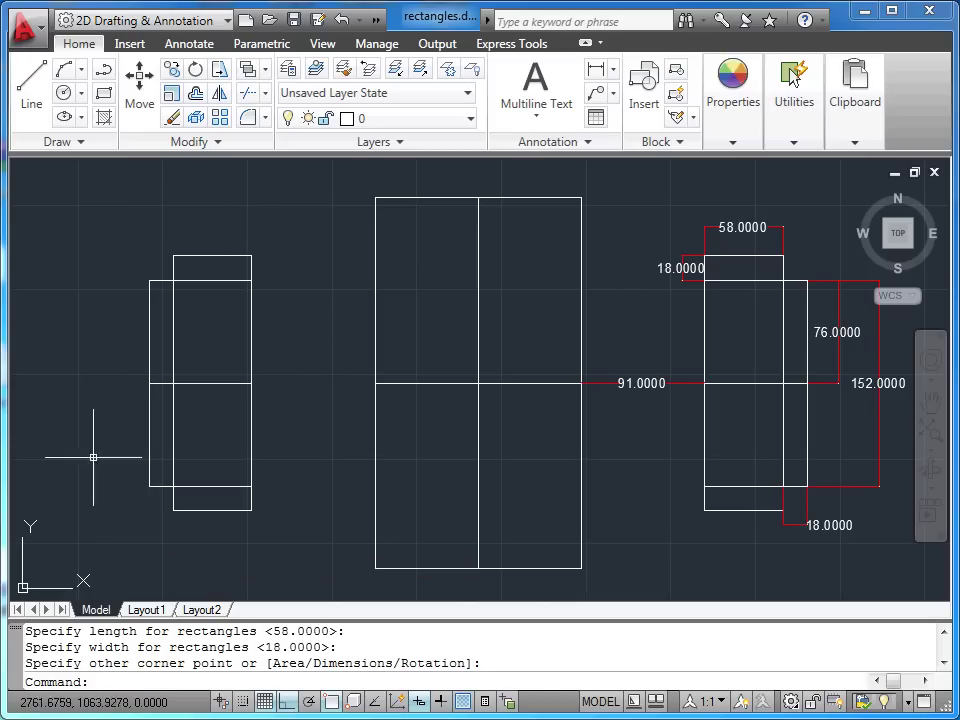